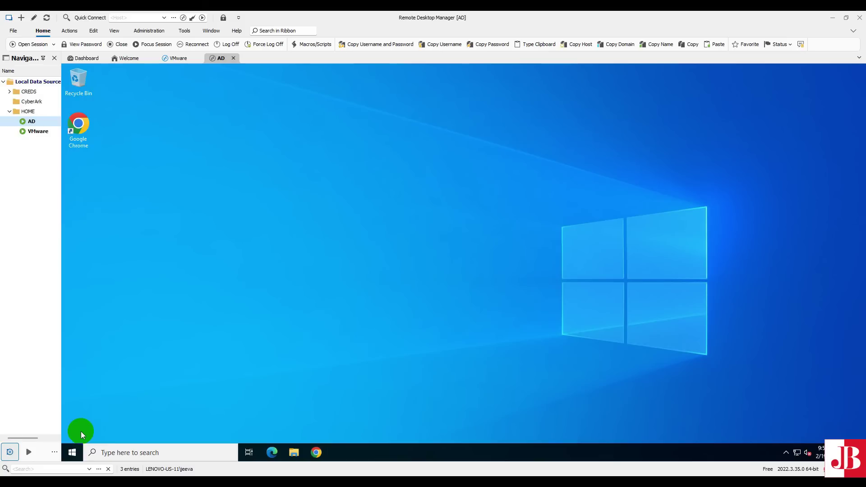
- Check the System page to confirm the edition is Windows Server 2022 Standard
{"action": "left_click", "coordinate": [72, 453]}
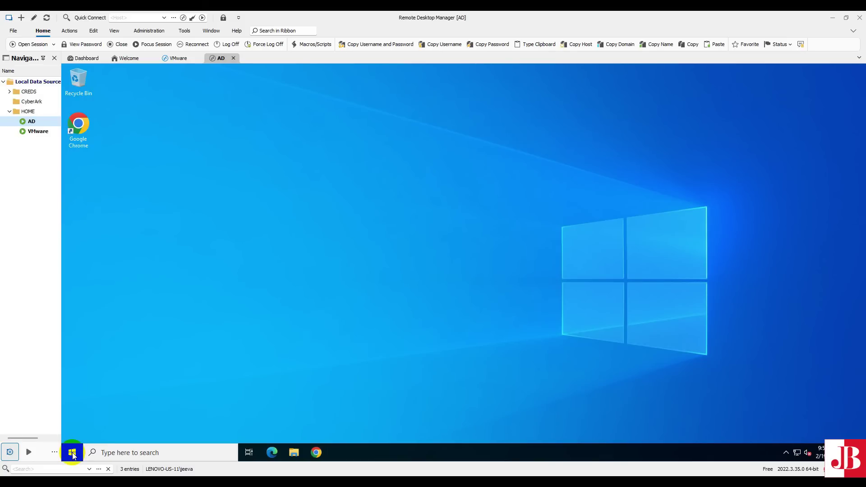
{"action": "right_click", "coordinate": [72, 453]}
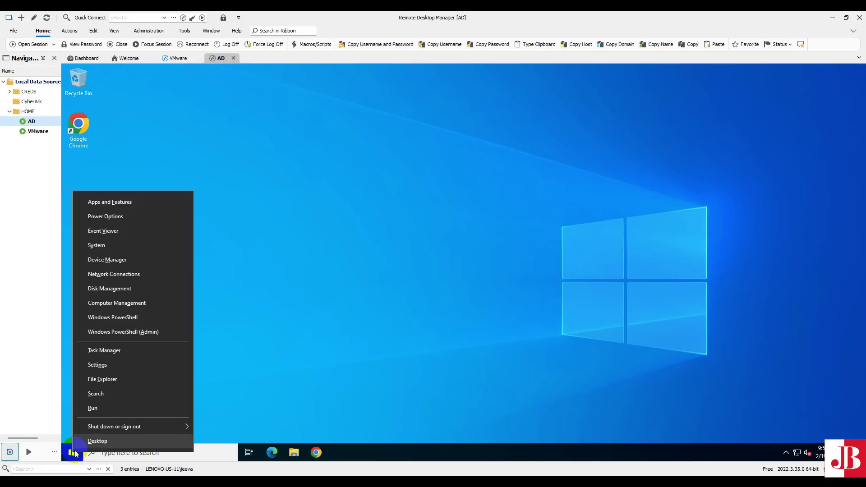
{"action": "left_click", "coordinate": [141, 245]}
{"action": "left_click", "coordinate": [83, 457]}
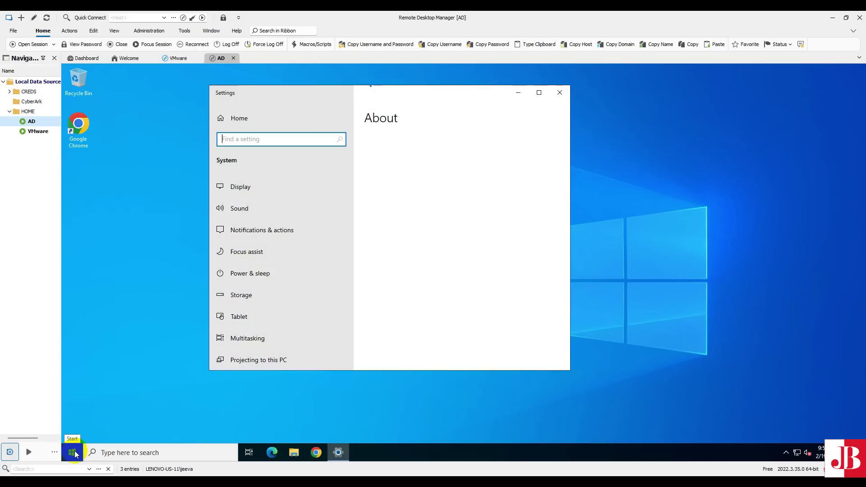
{"action": "scroll", "coordinate": [490, 334], "scroll_direction": "down", "scroll_amount": 3}
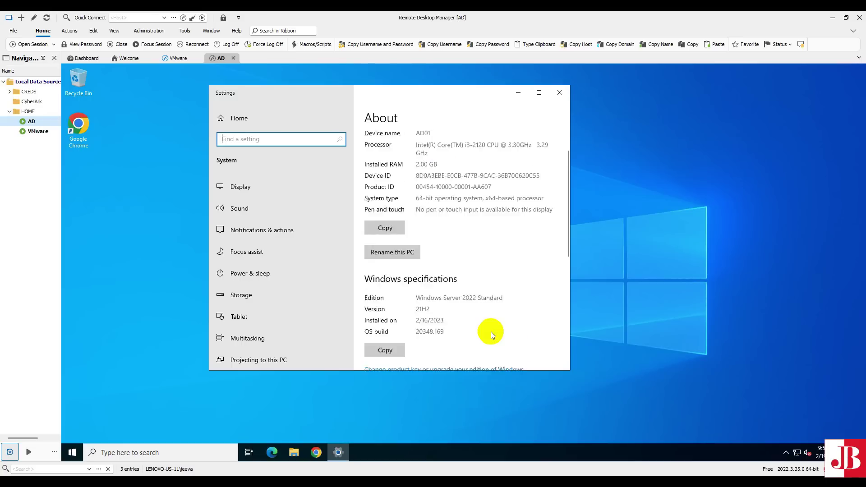
{"action": "left_click_drag", "start_coordinate": [418, 240], "coordinate": [509, 245]}
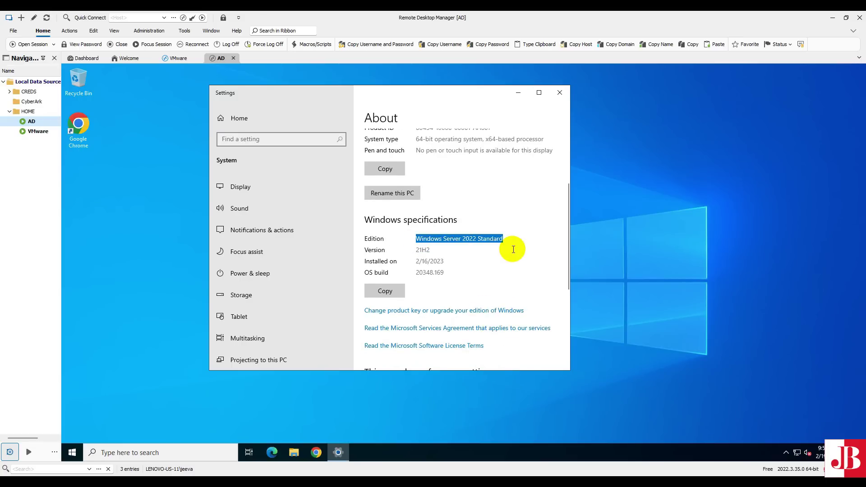
{"action": "left_click", "coordinate": [559, 93]}
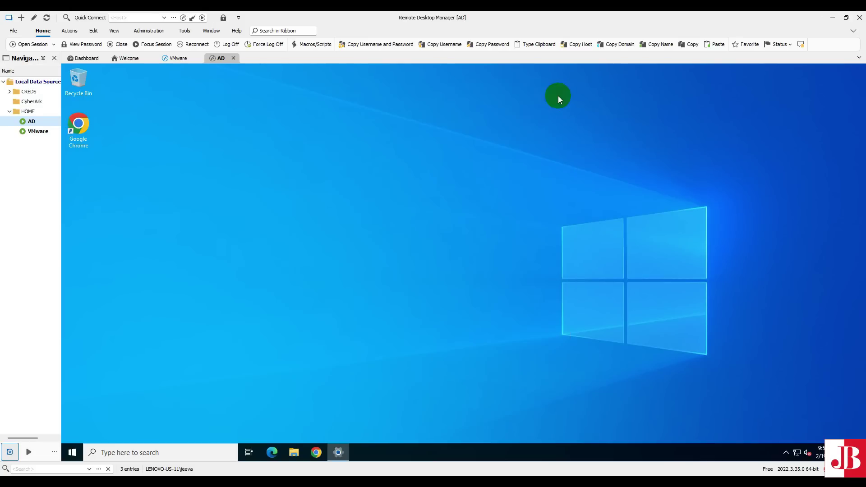
- Launch Server Manager and start the Add Roles and Features wizard with role-based installation
{"action": "left_click", "coordinate": [71, 453]}
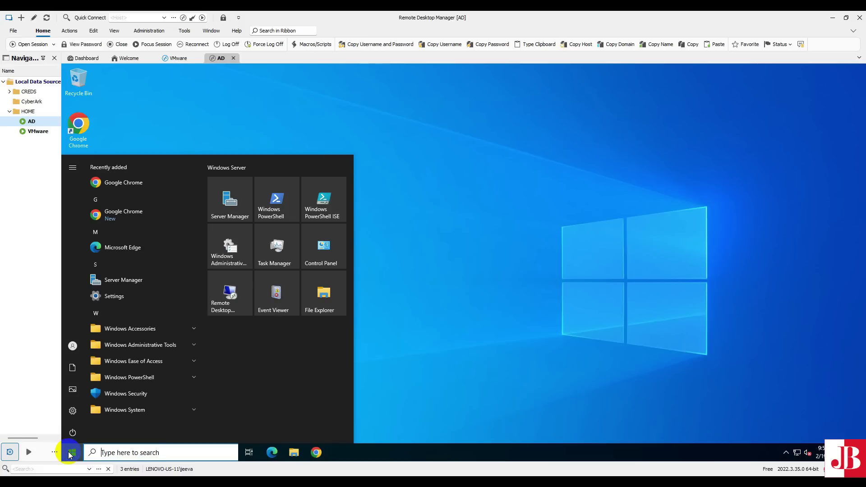
{"action": "left_click", "coordinate": [236, 202]}
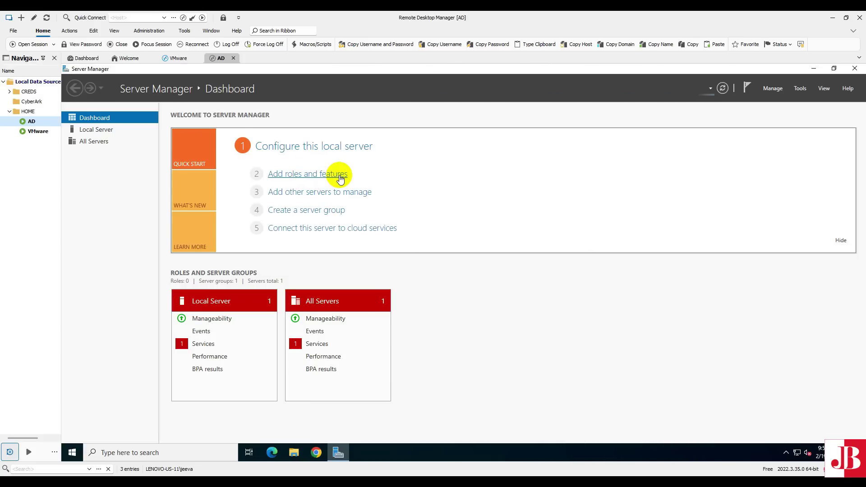
{"action": "left_click", "coordinate": [340, 178]}
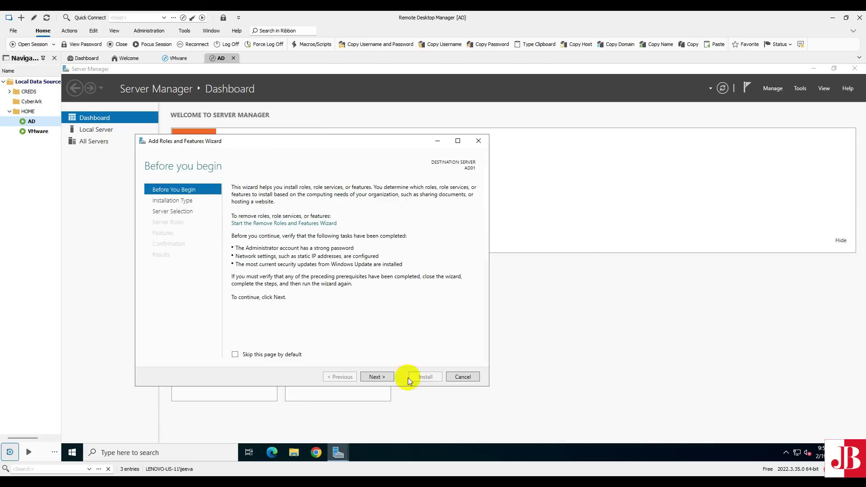
{"action": "left_click", "coordinate": [376, 377]}
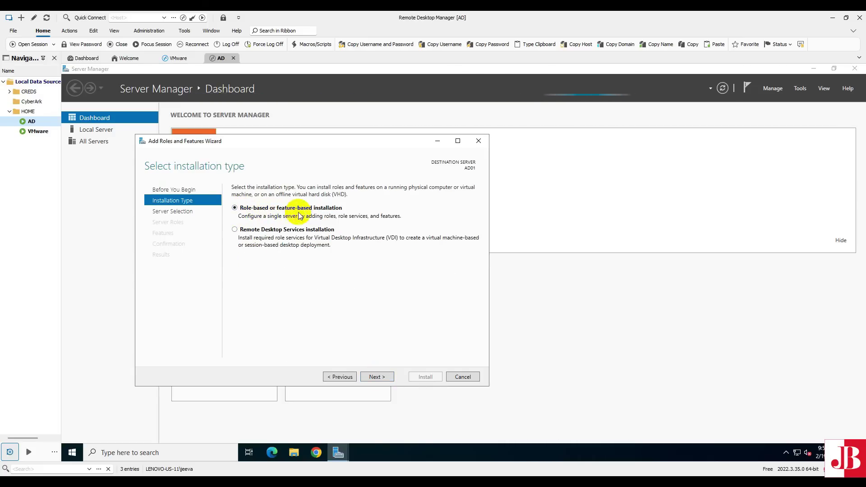
{"action": "left_click", "coordinate": [377, 377]}
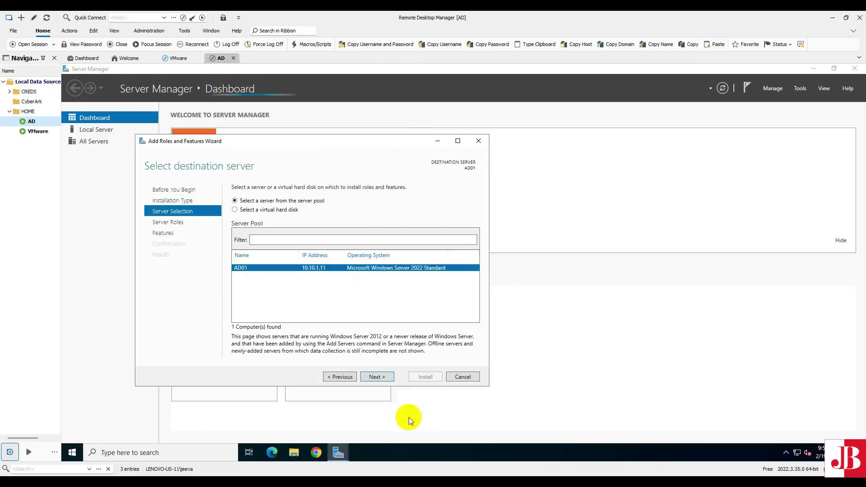
- Keep AD01 as destination and select Active Directory Domain Services plus its management tools
{"action": "left_click", "coordinate": [375, 375]}
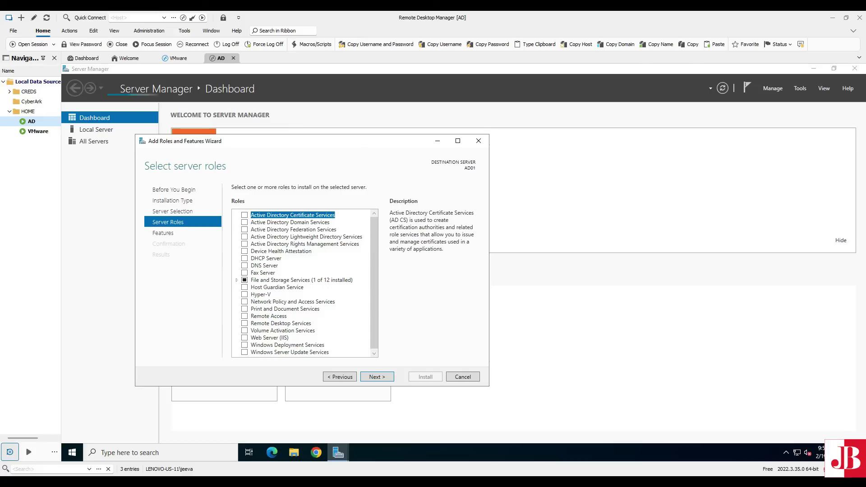
{"action": "left_click", "coordinate": [244, 222]}
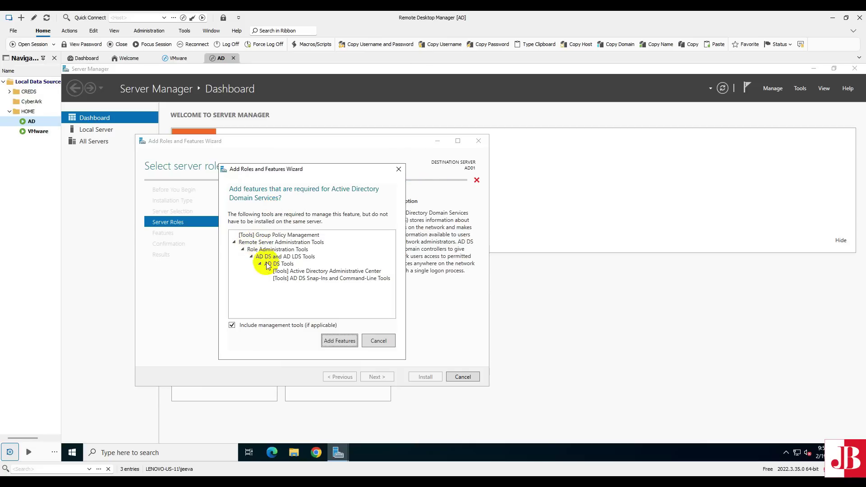
{"action": "left_click", "coordinate": [342, 344]}
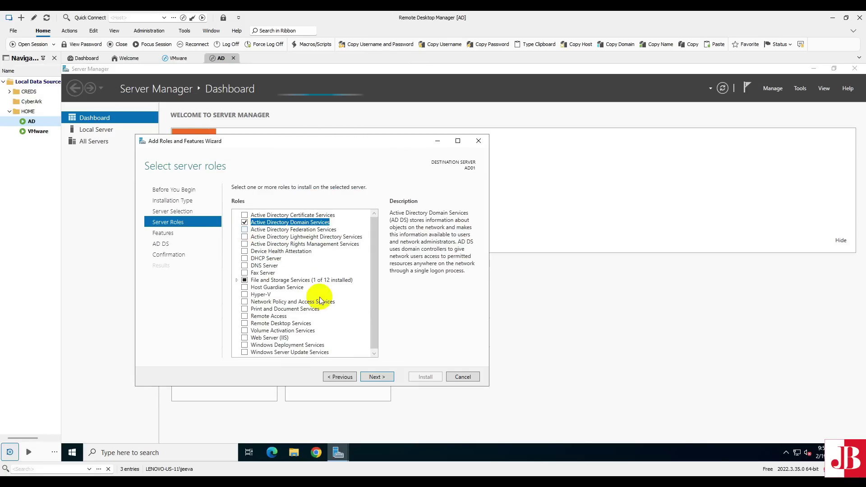
{"action": "left_click", "coordinate": [379, 378]}
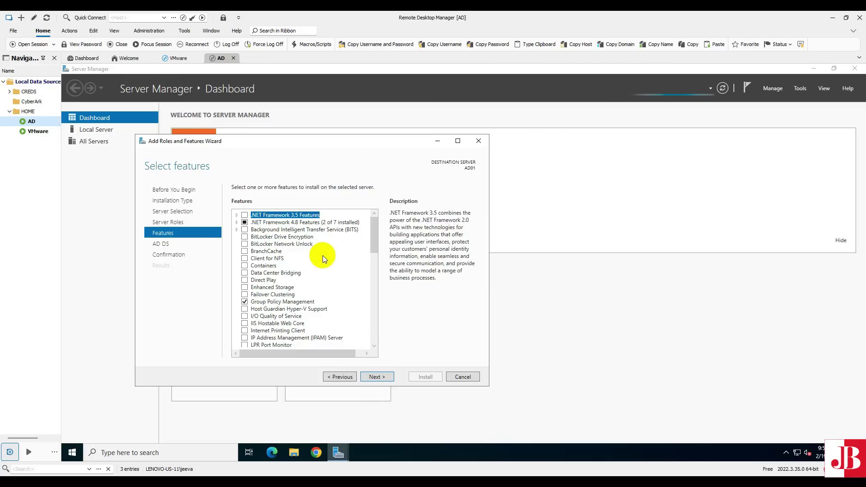
{"action": "scroll", "coordinate": [322, 257], "scroll_direction": "down", "scroll_amount": 5}
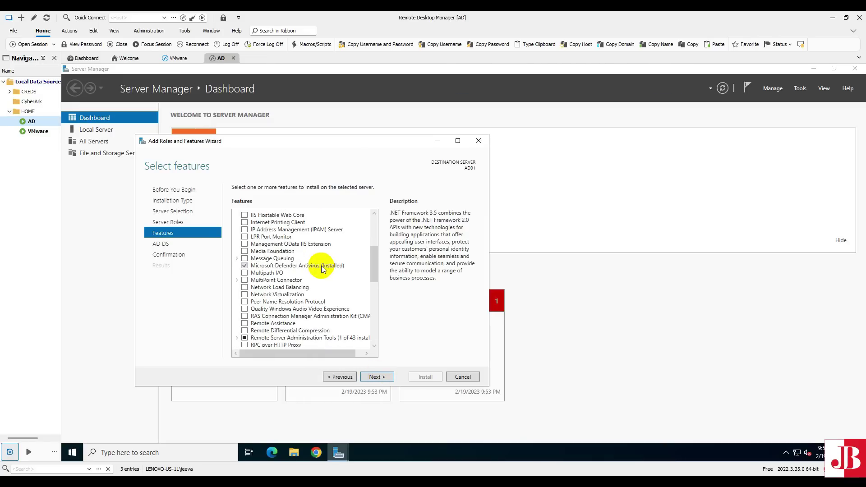
{"action": "scroll", "coordinate": [321, 266], "scroll_direction": "down", "scroll_amount": 5}
{"action": "scroll", "coordinate": [321, 266], "scroll_direction": "up", "scroll_amount": 10}
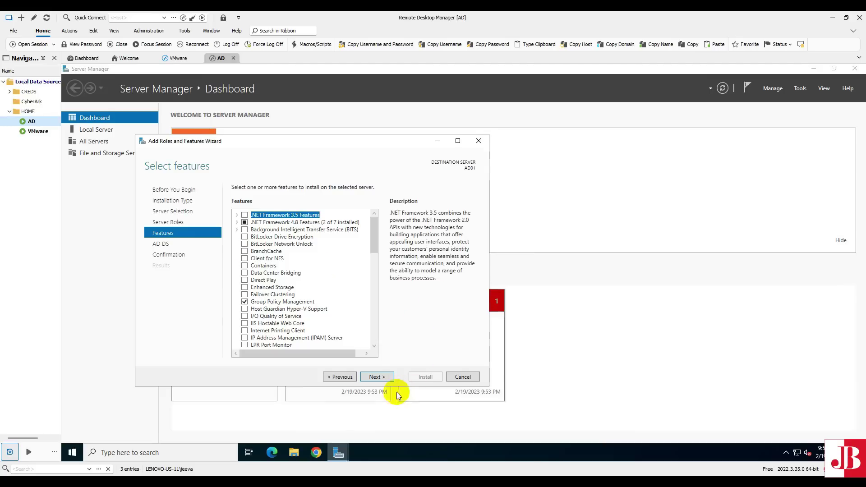
- Skip extra features, install the AD DS role on AD01, and close the wizard
{"action": "left_click", "coordinate": [377, 378]}
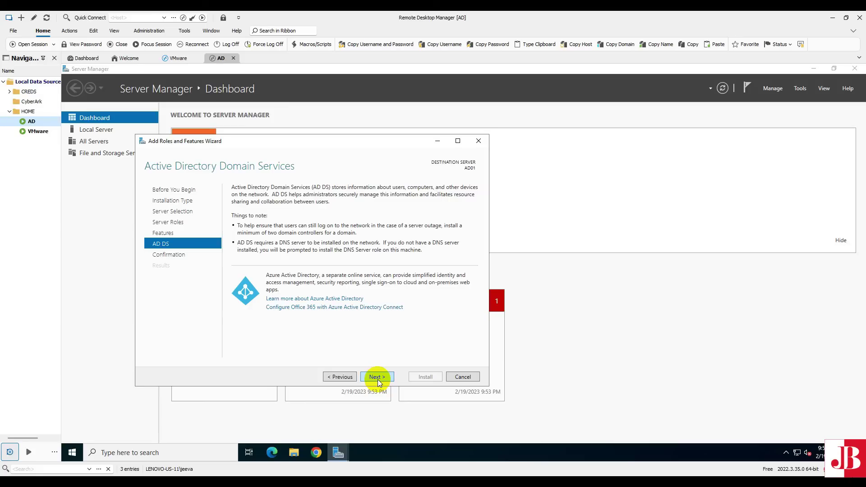
{"action": "left_click", "coordinate": [378, 379]}
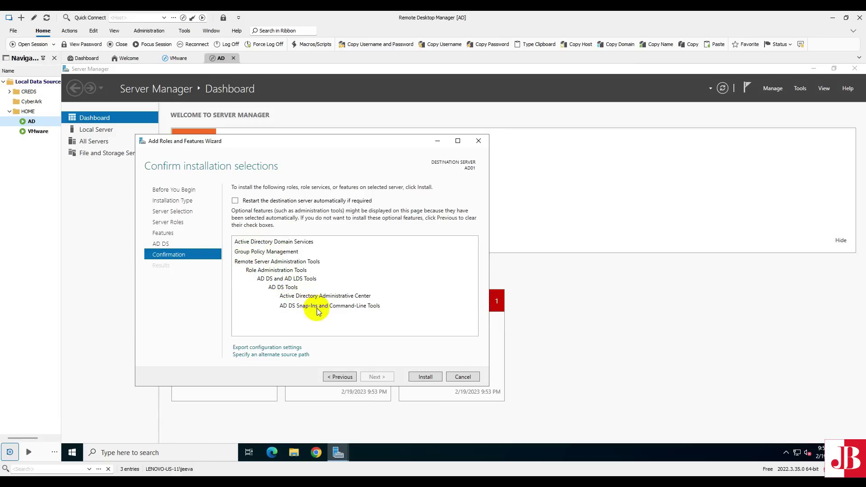
{"action": "left_click", "coordinate": [425, 377]}
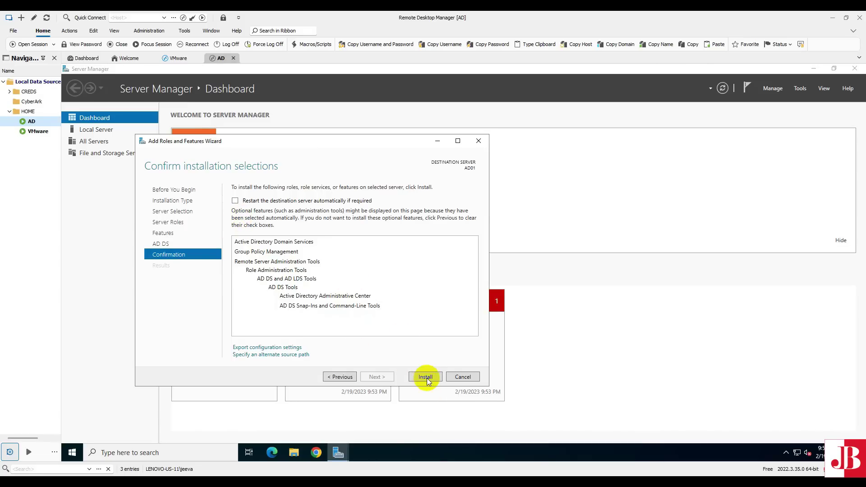
{"action": "left_click", "coordinate": [425, 377]}
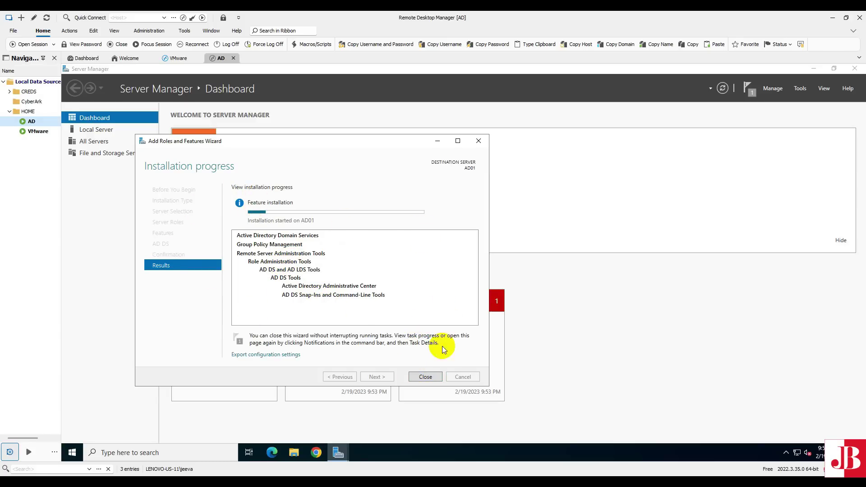
{"action": "left_click", "coordinate": [425, 377]}
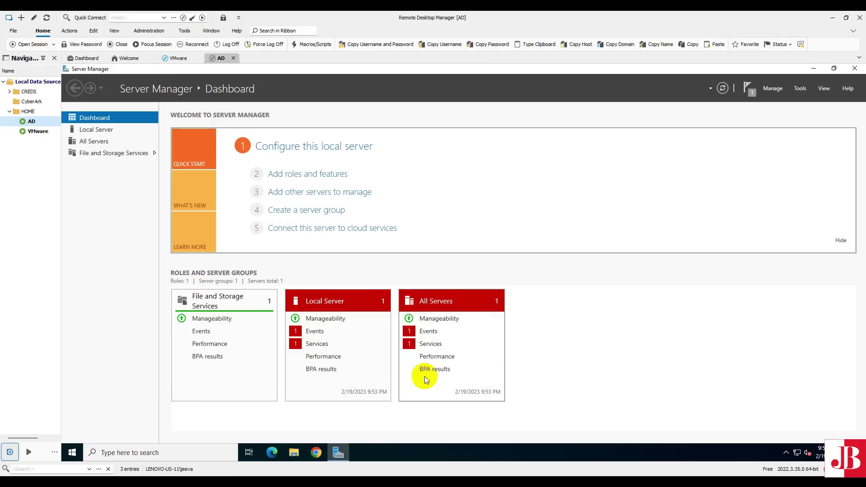
- Review the AD DS installation results in notifications, then choose Promote this server to a domain controller
{"action": "left_click", "coordinate": [747, 92]}
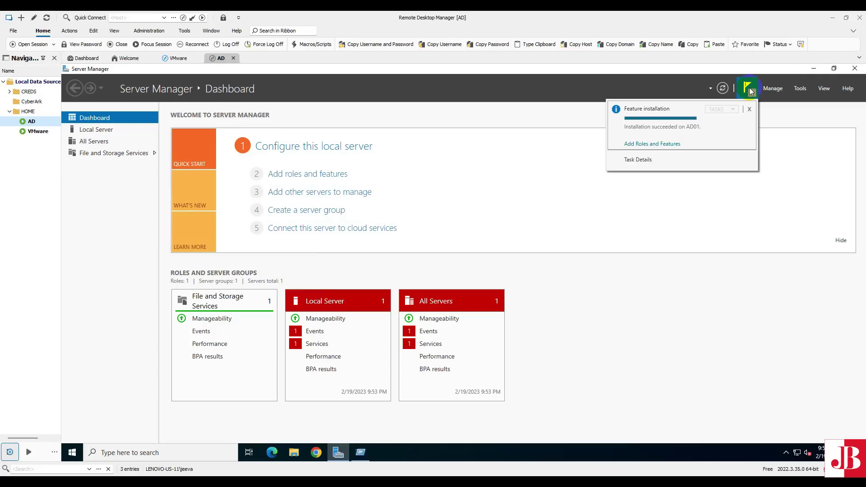
{"action": "left_click", "coordinate": [655, 144]}
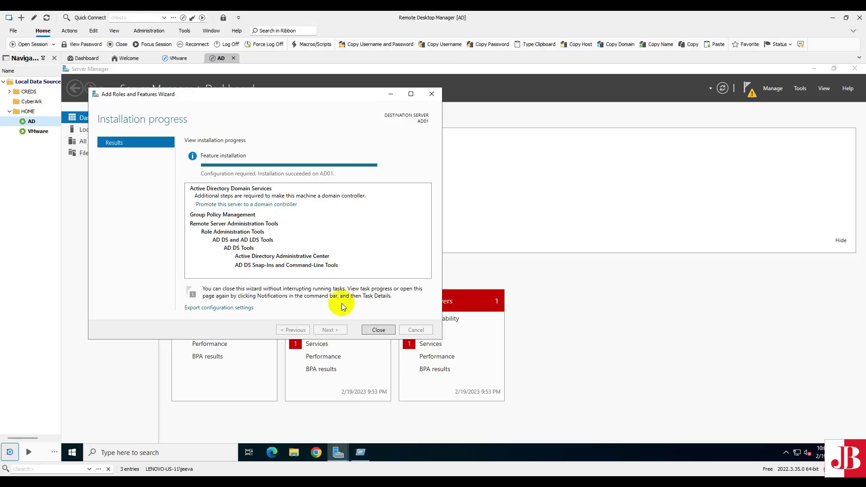
{"action": "left_click", "coordinate": [379, 331]}
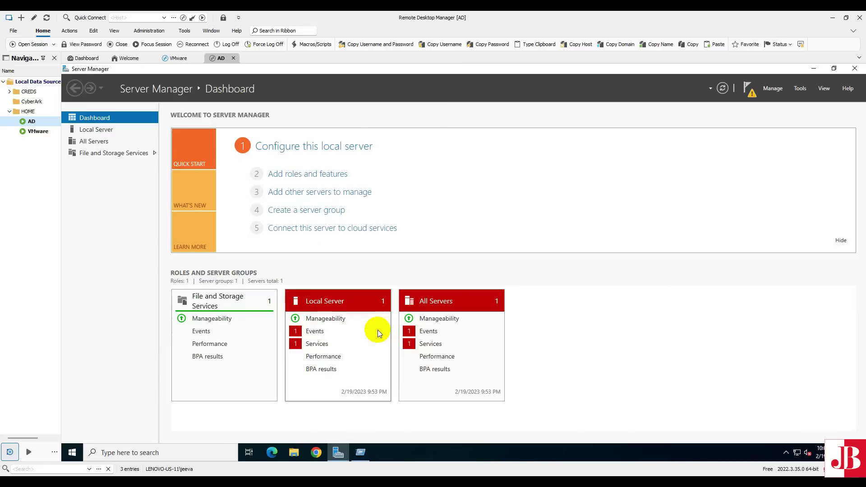
{"action": "left_click", "coordinate": [748, 89]}
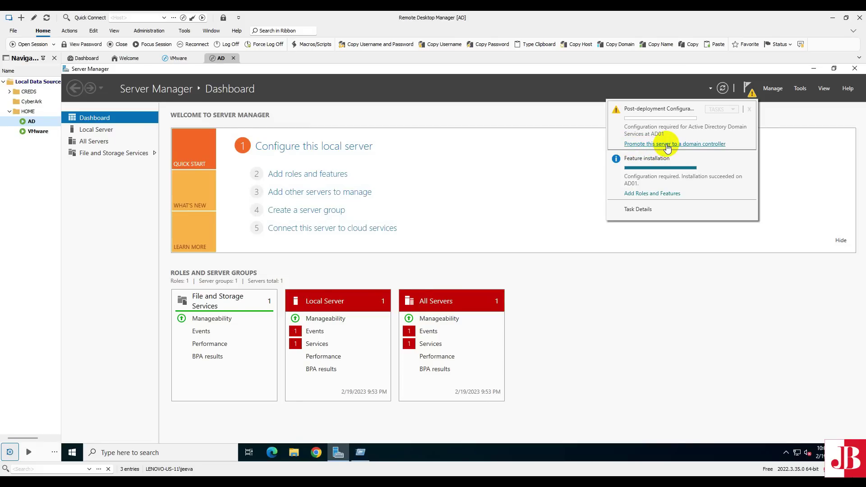
{"action": "left_click", "coordinate": [667, 144]}
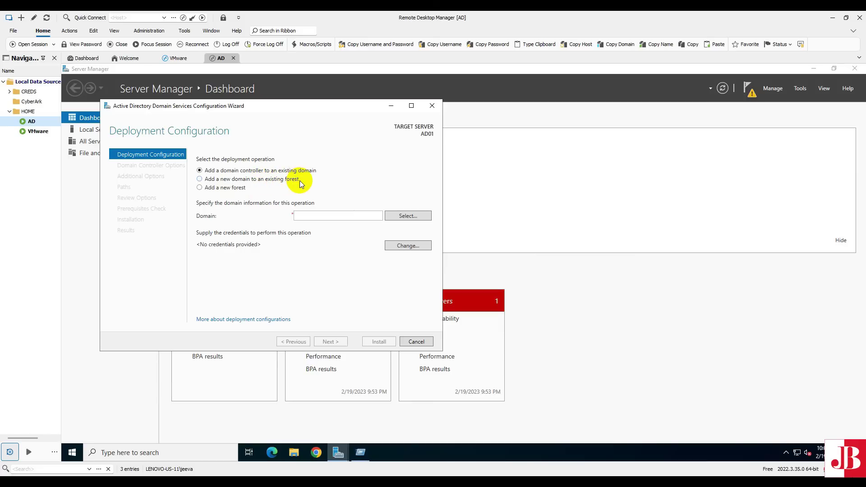
- Add a new forest with root domain TechAdmin.co, correcting the rejected name TechAdmin
{"action": "left_click", "coordinate": [202, 188]}
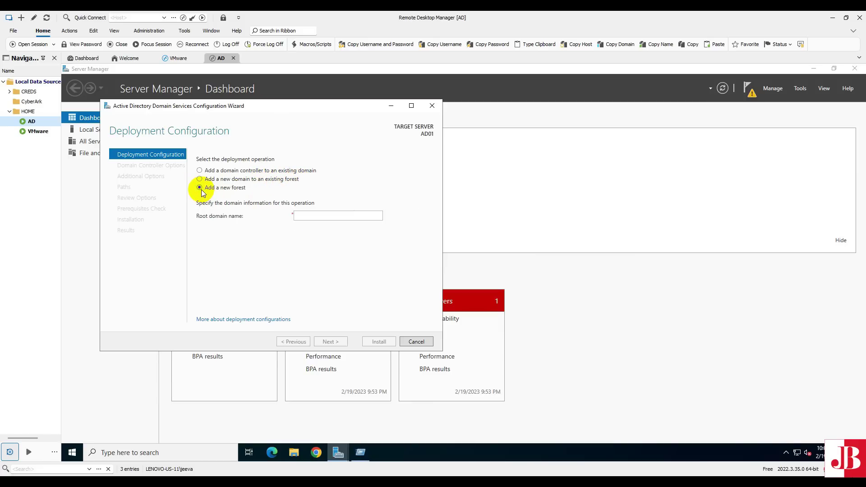
{"action": "left_click", "coordinate": [330, 215]}
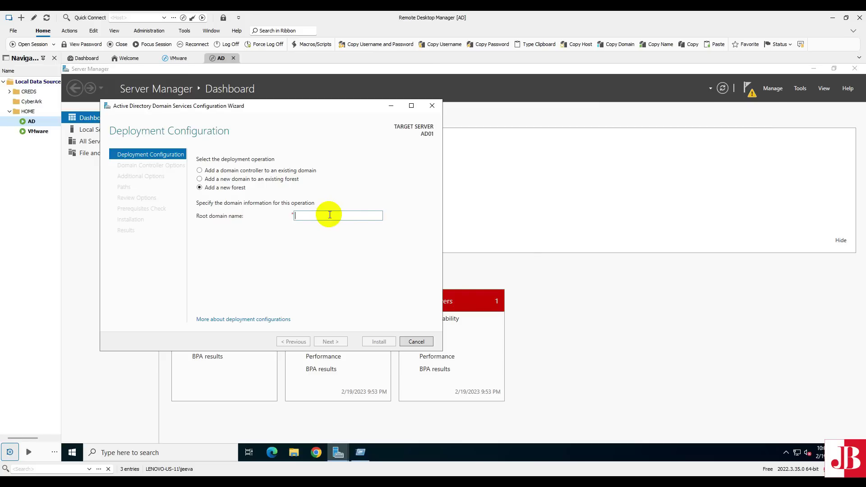
{"action": "type", "text": "TechAdmin"}
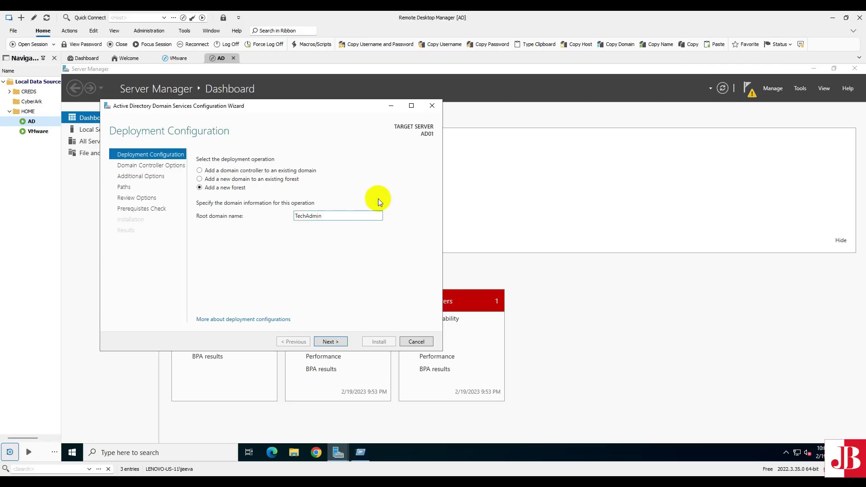
{"action": "left_click", "coordinate": [333, 344]}
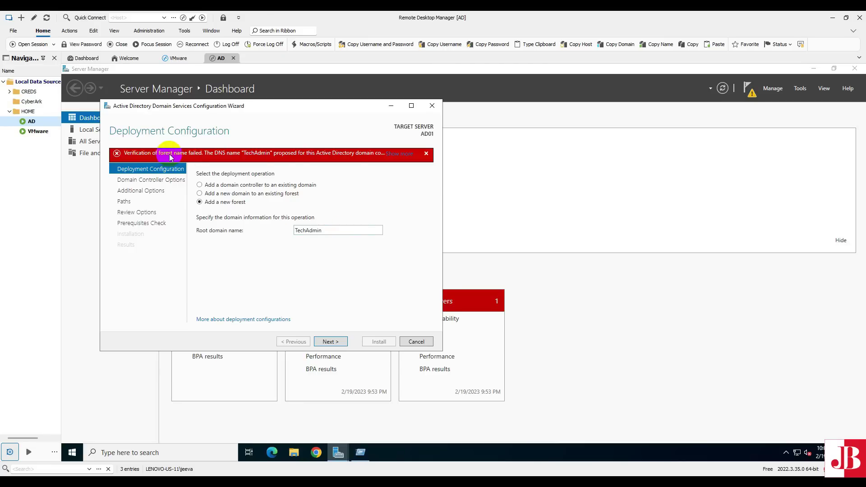
{"action": "mouse_move", "coordinate": [190, 158]}
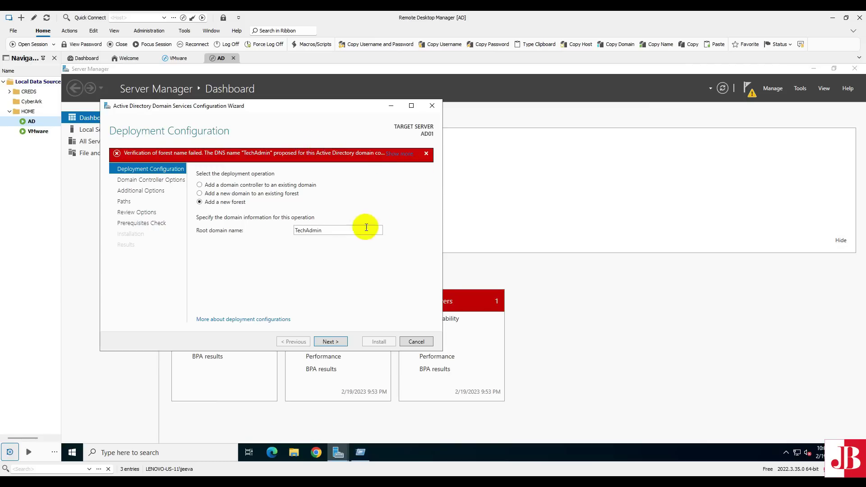
{"action": "double_click", "coordinate": [339, 232]}
{"action": "left_click", "coordinate": [340, 232]}
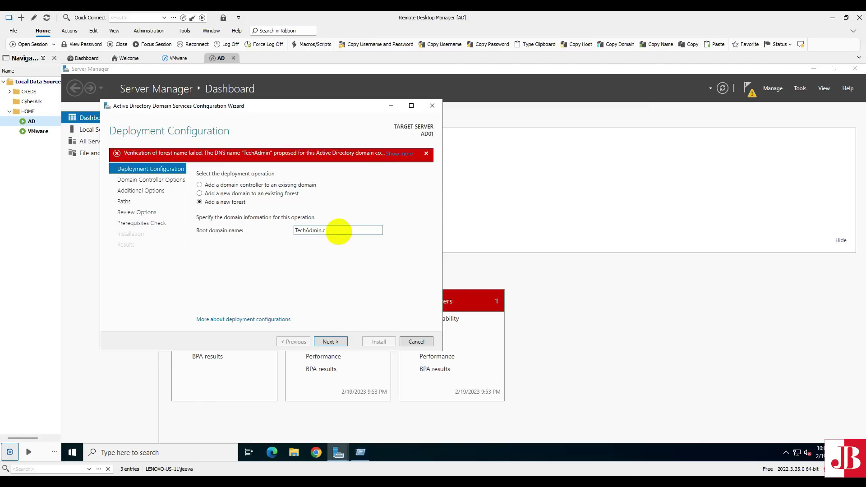
{"action": "left_click", "coordinate": [330, 342]}
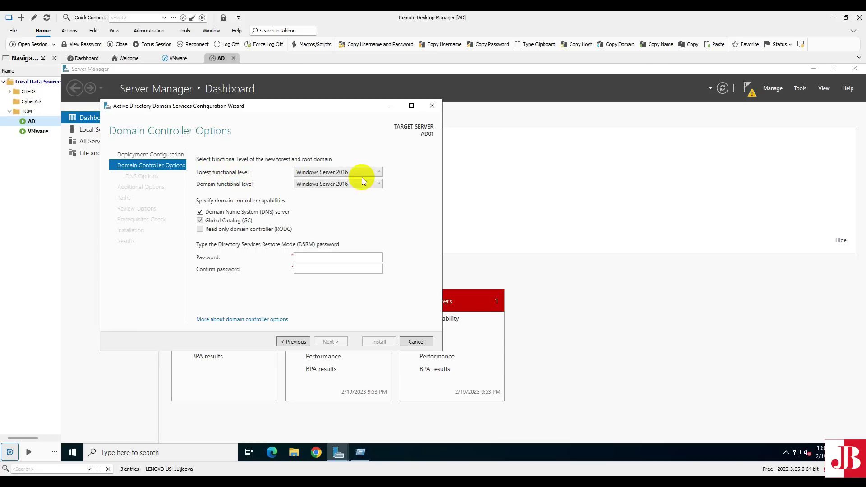
- Keep forest and domain functional levels at Windows Server 2016 and uncheck DNS server
{"action": "left_click", "coordinate": [378, 173]}
{"action": "left_click", "coordinate": [371, 175]}
{"action": "left_click", "coordinate": [379, 172]}
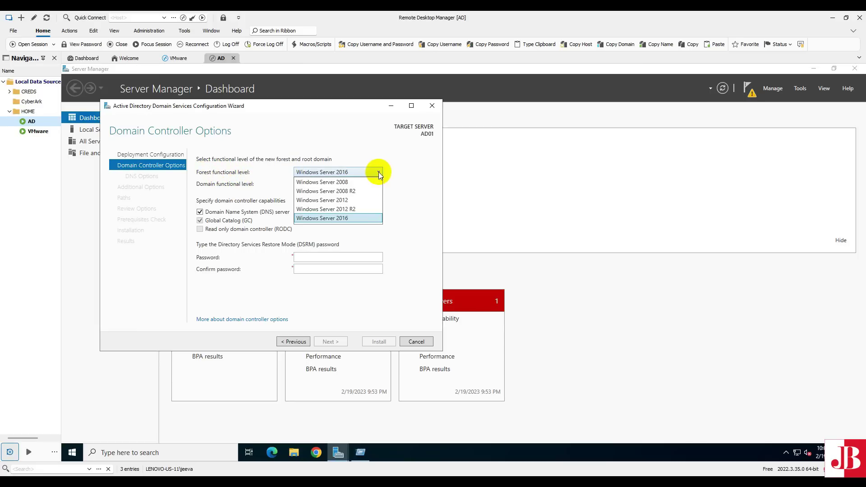
{"action": "left_click", "coordinate": [350, 219]}
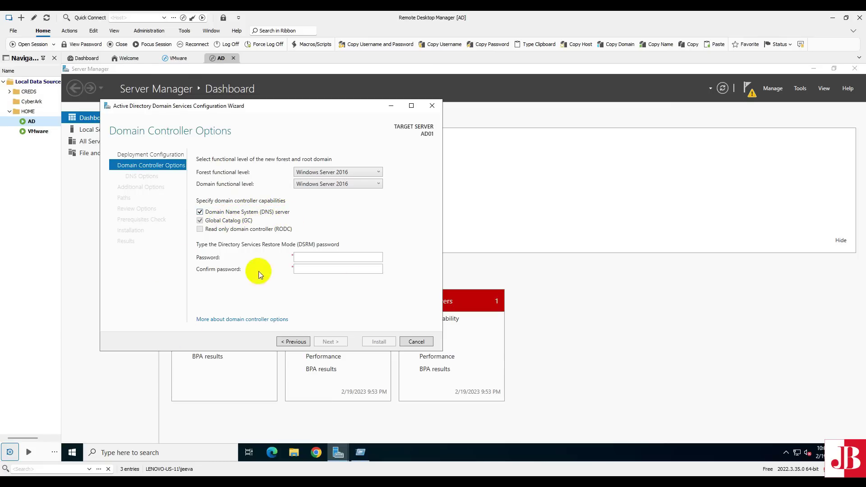
{"action": "left_click", "coordinate": [200, 214]}
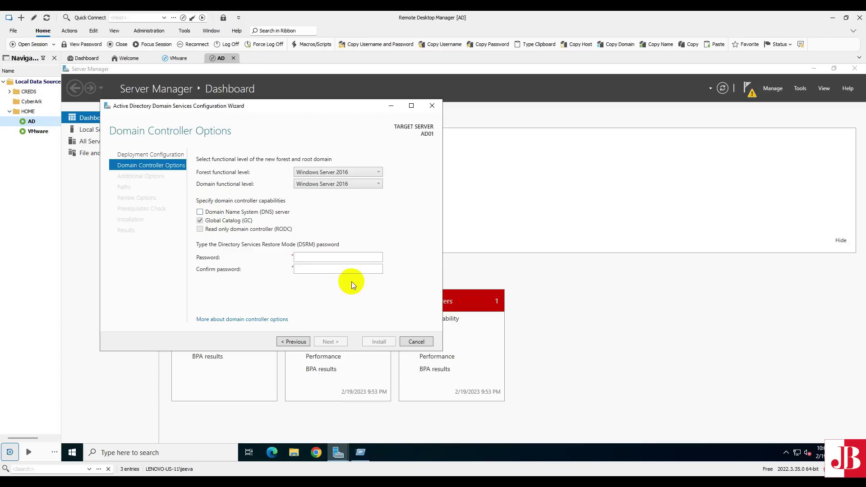
- Enter and confirm the DSRM password, then continue to Additional Options
{"action": "left_click", "coordinate": [313, 258]}
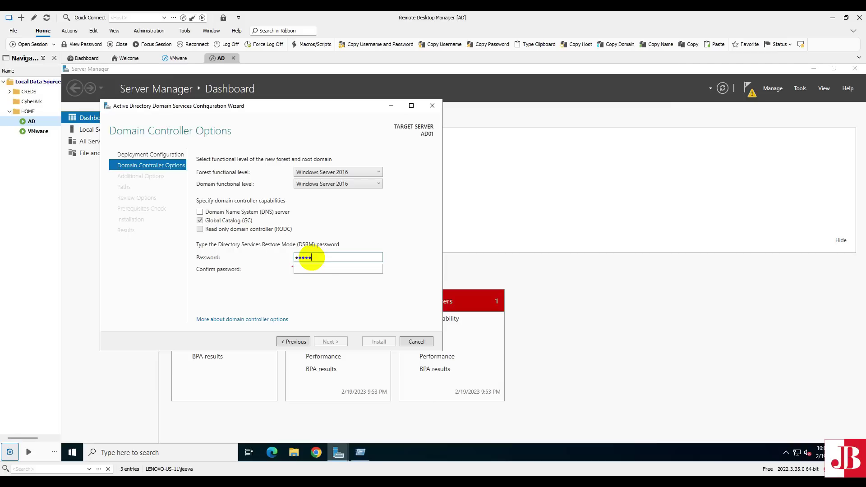
{"action": "type", "text": "23"}
{"action": "key", "text": "Tab"}
{"action": "type", "text": "Pass@123"}
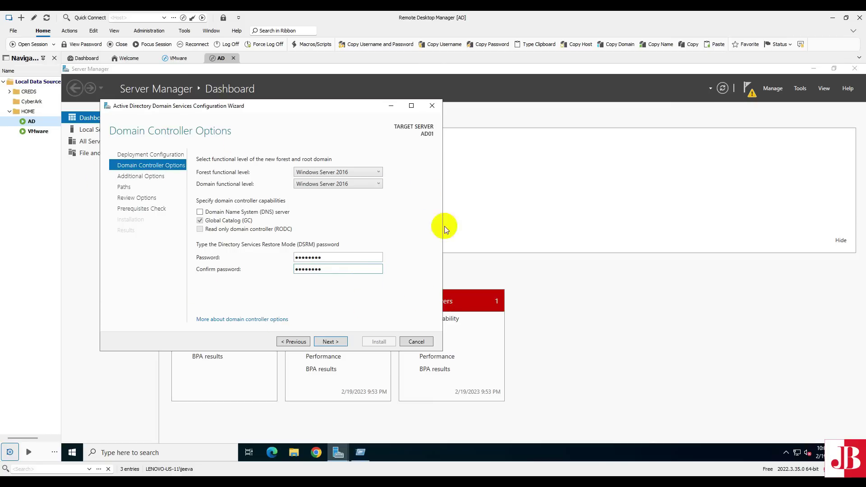
{"action": "left_click", "coordinate": [332, 341]}
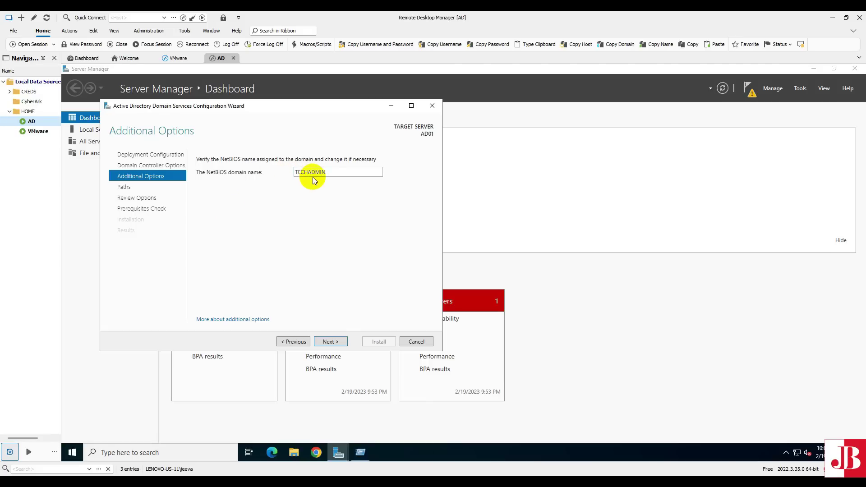
- Accept NetBIOS name TECHADMIN and default paths C:\Windows\NTDS and C:\Windows\SYSVOL
{"action": "left_click", "coordinate": [330, 341]}
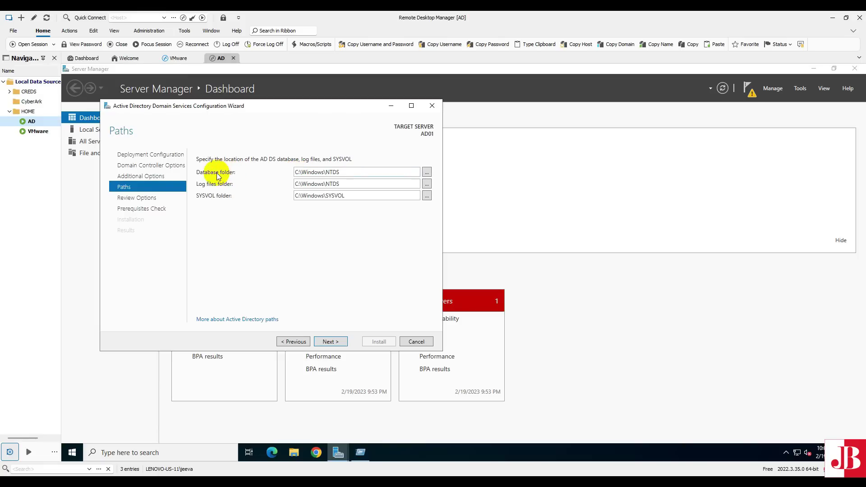
{"action": "left_click_drag", "start_coordinate": [357, 176], "coordinate": [288, 178]}
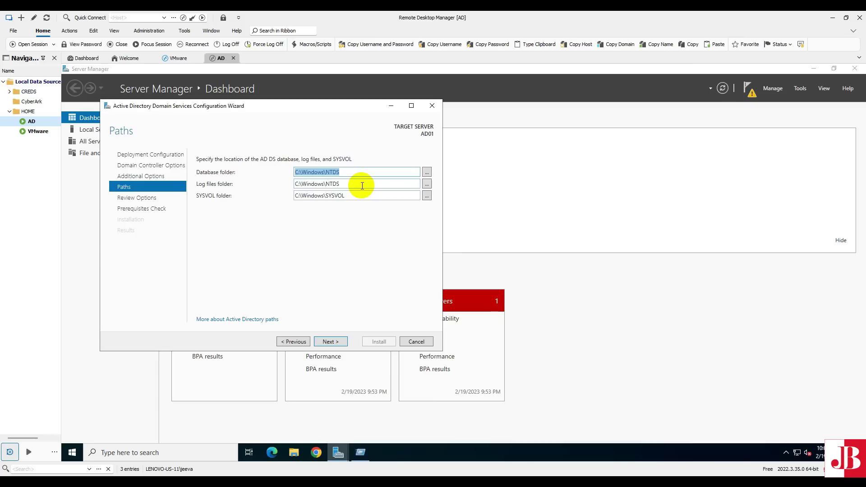
{"action": "key", "text": "Tab"}
{"action": "key", "text": "Tab"}
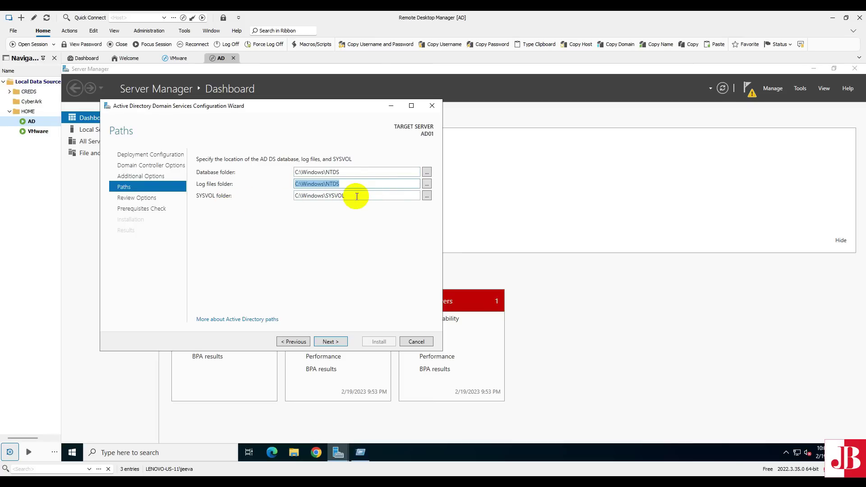
{"action": "key", "text": "Tab"}
{"action": "key", "text": "Tab"}
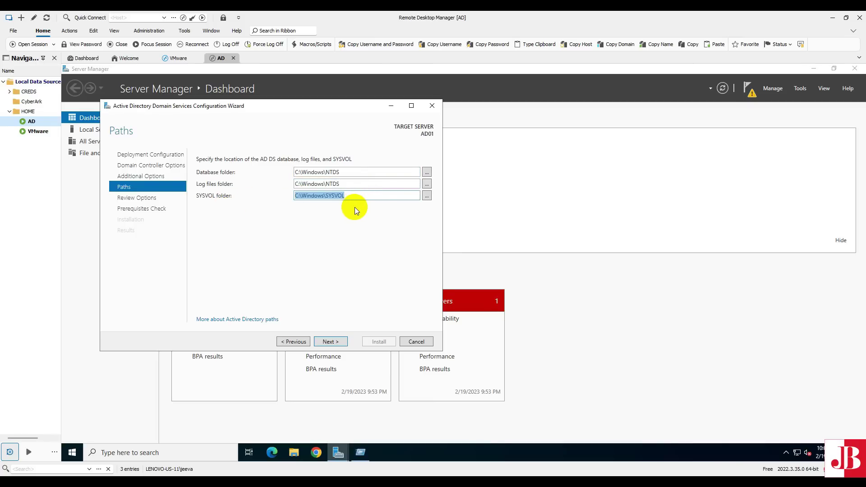
{"action": "left_click", "coordinate": [427, 196]}
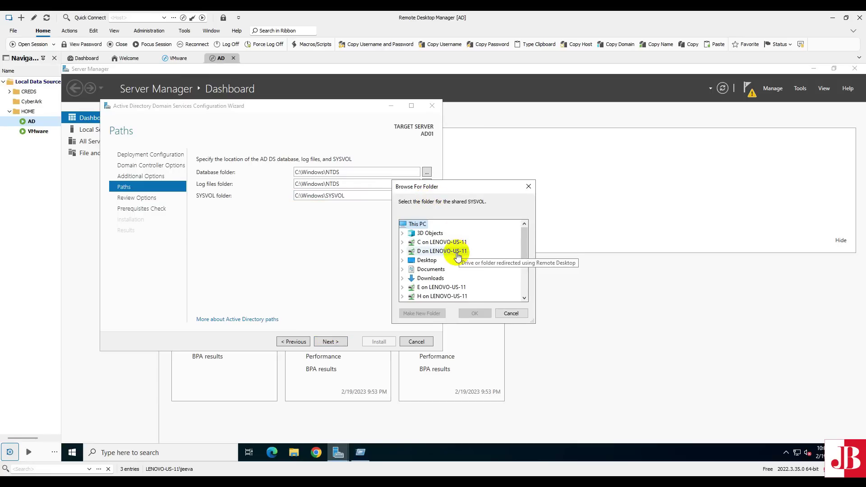
{"action": "scroll", "coordinate": [455, 269], "scroll_direction": "down", "scroll_amount": 3}
{"action": "scroll", "coordinate": [450, 268], "scroll_direction": "up", "scroll_amount": 3}
{"action": "left_click", "coordinate": [511, 313]}
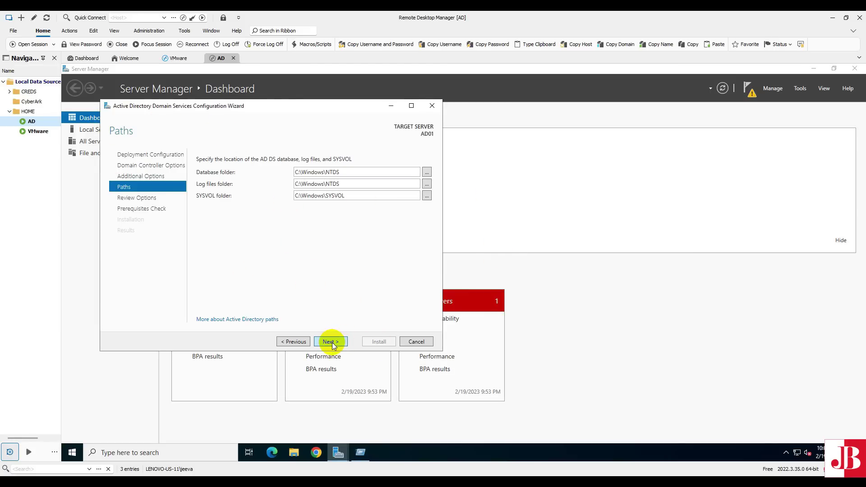
{"action": "left_click", "coordinate": [331, 341]}
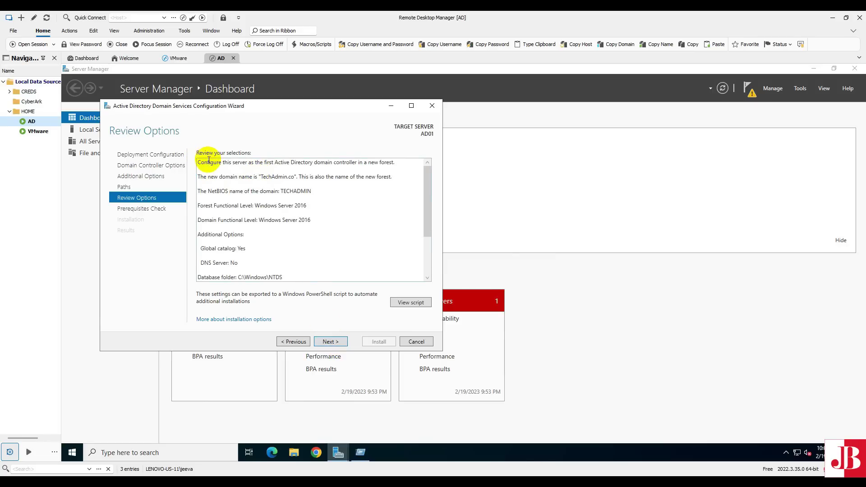
- Review the selected settings summary and open the generated PowerShell deployment script
{"action": "left_click", "coordinate": [204, 168]}
{"action": "key", "text": "ctrl+a"}
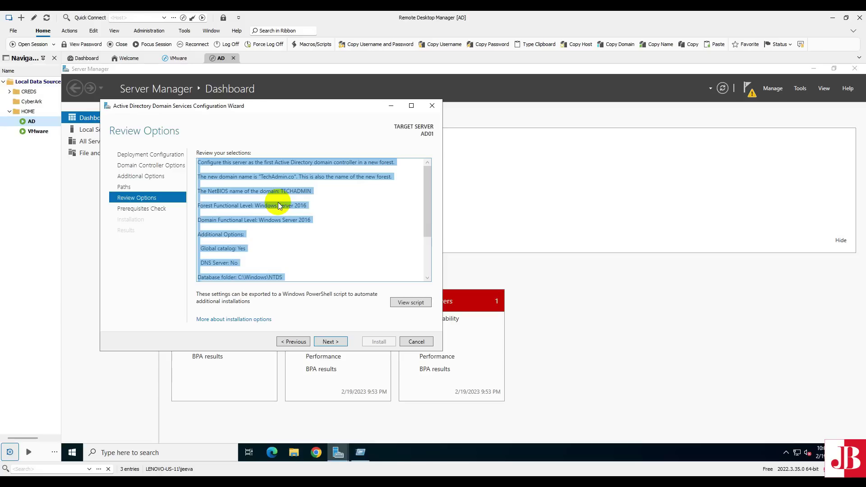
{"action": "scroll", "coordinate": [285, 240], "scroll_direction": "down", "scroll_amount": 3}
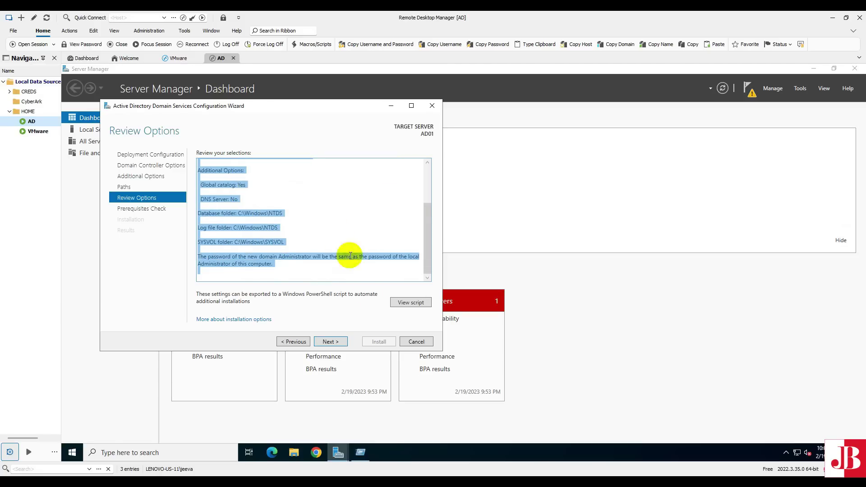
{"action": "left_click", "coordinate": [405, 303]}
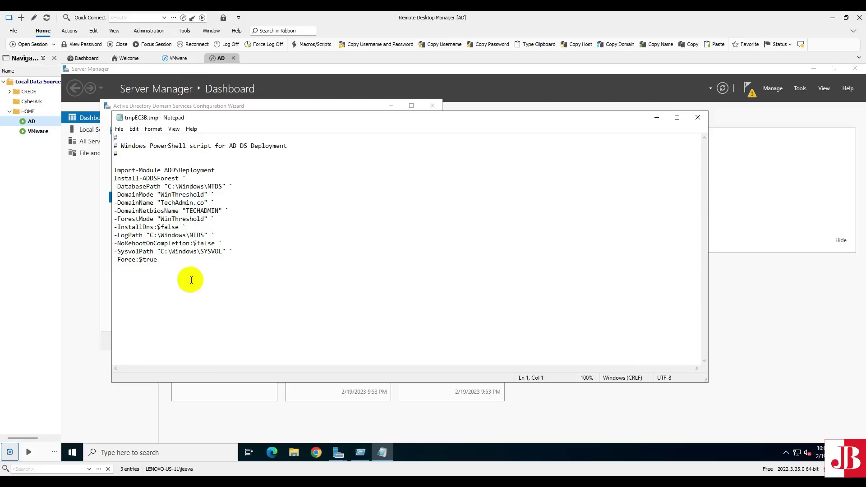
- Inspect the Install-ADDSForest script parameters in Notepad, then close Notepad
{"action": "left_click_drag", "start_coordinate": [161, 195], "coordinate": [218, 210]}
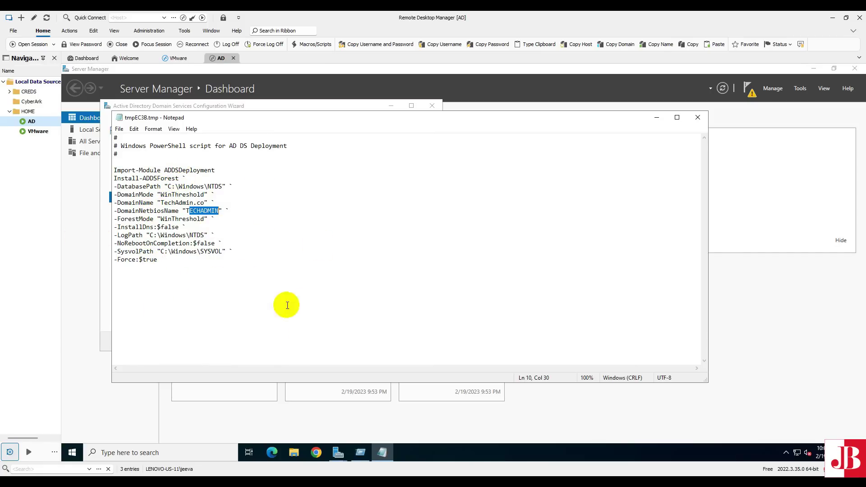
{"action": "left_click", "coordinate": [696, 118]}
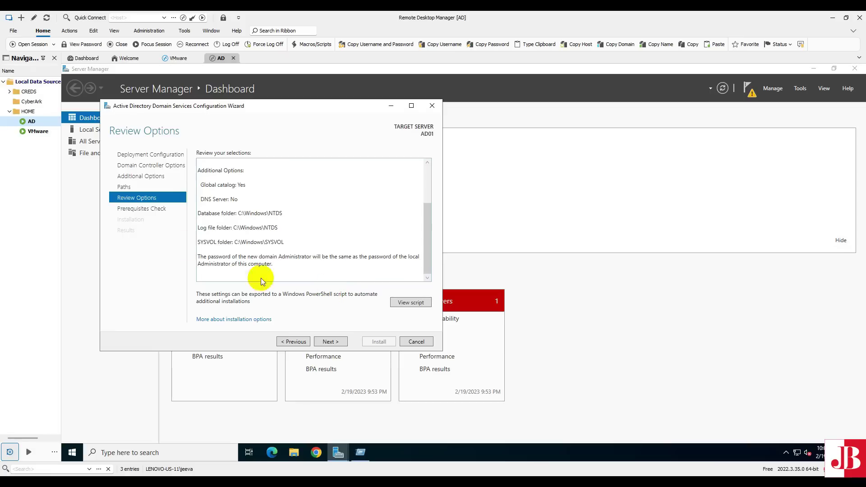
- Run the prerequisites check for AD01 until all checks pass
{"action": "left_click", "coordinate": [335, 344]}
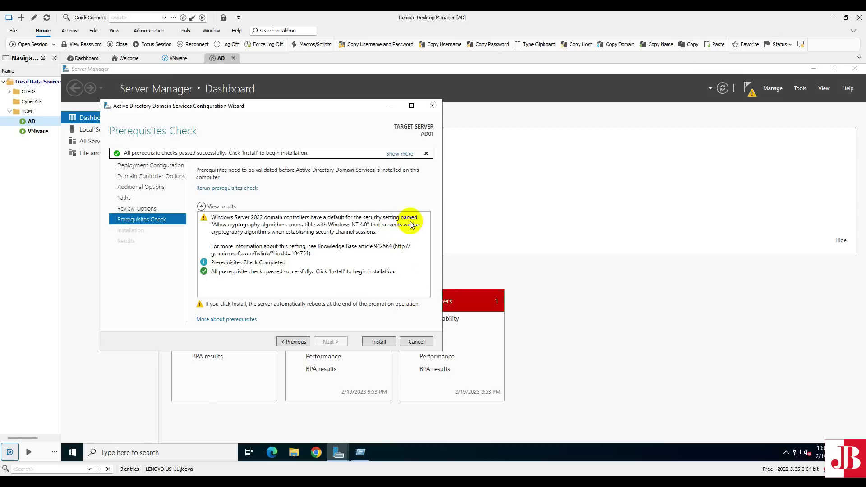
- Start the AD DS installation from the Prerequisites Check page and let AD01 restart
{"action": "left_click", "coordinate": [378, 342]}
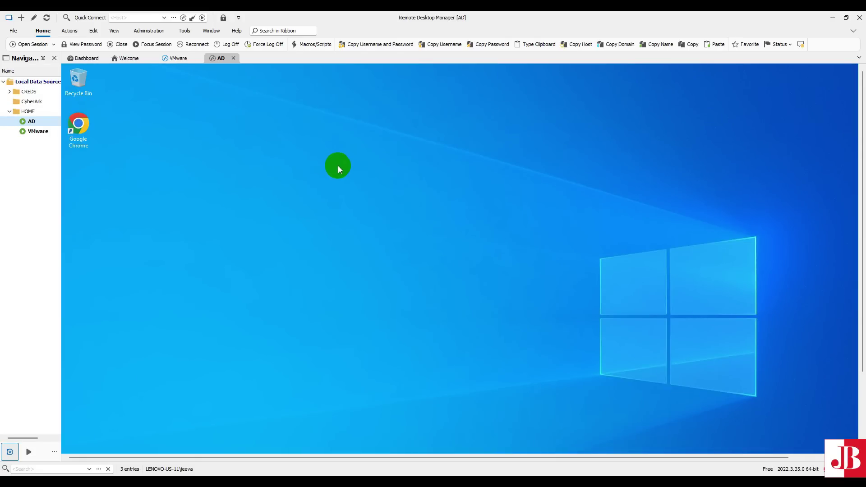
- Reopen Server Manager from the Start menu tiles on the restarted AD01 desktop
{"action": "right_click", "coordinate": [339, 167]}
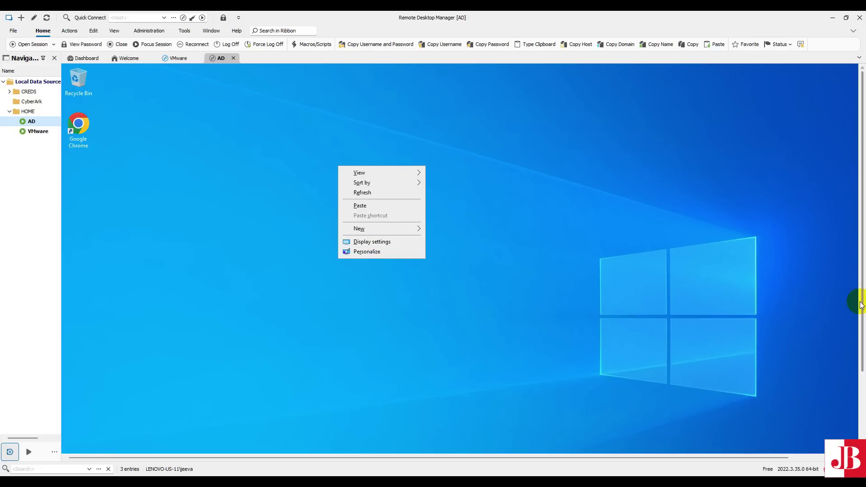
{"action": "left_click_drag", "start_coordinate": [861, 308], "coordinate": [860, 413]}
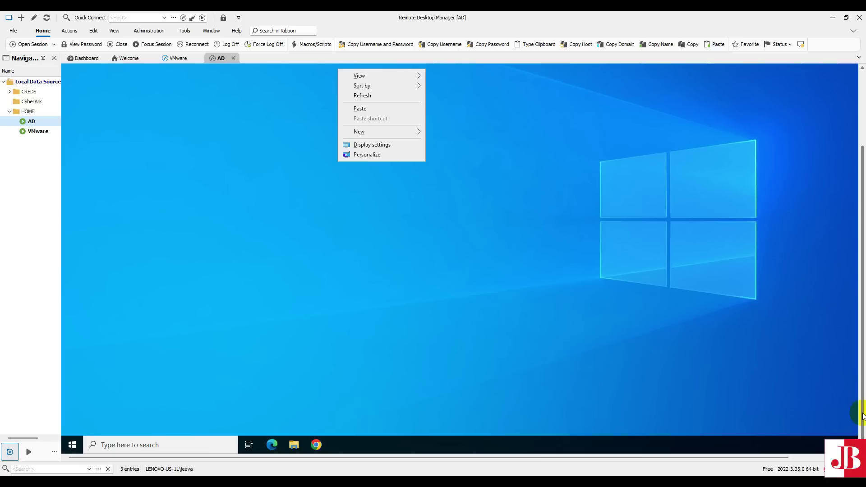
{"action": "left_click", "coordinate": [74, 445]}
{"action": "right_click", "coordinate": [75, 446]}
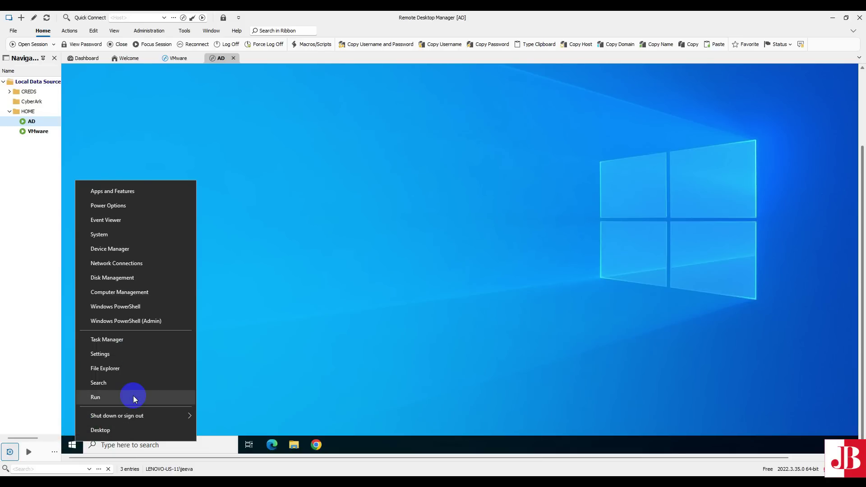
{"action": "left_click", "coordinate": [324, 334]}
{"action": "left_click", "coordinate": [73, 445]}
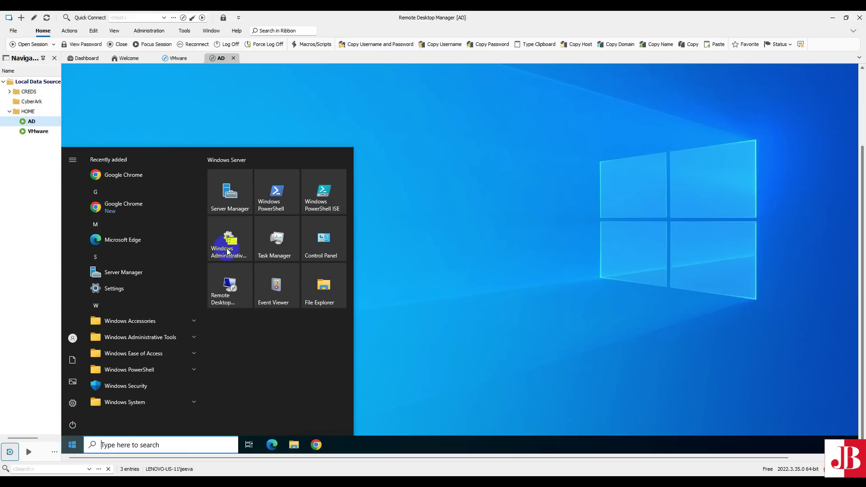
{"action": "left_click", "coordinate": [230, 205]}
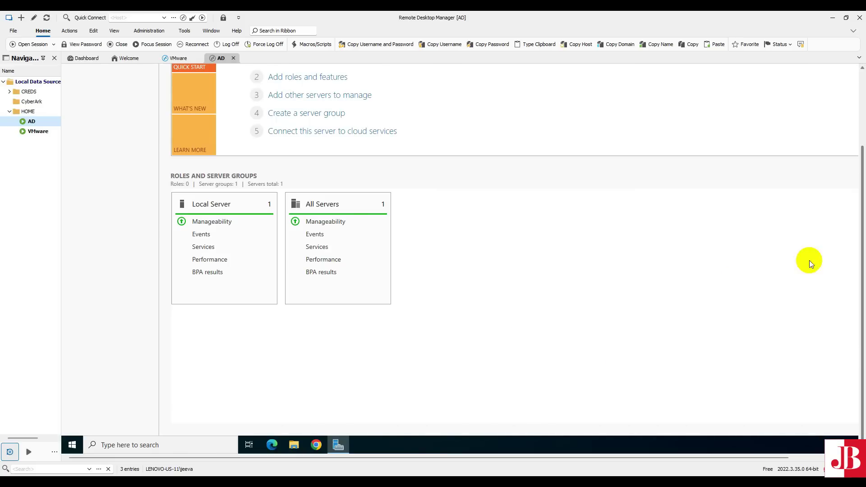
- Bring the dashboard's AD DS role group into view and show the Tools menu
{"action": "left_click_drag", "start_coordinate": [861, 288], "coordinate": [859, 173]}
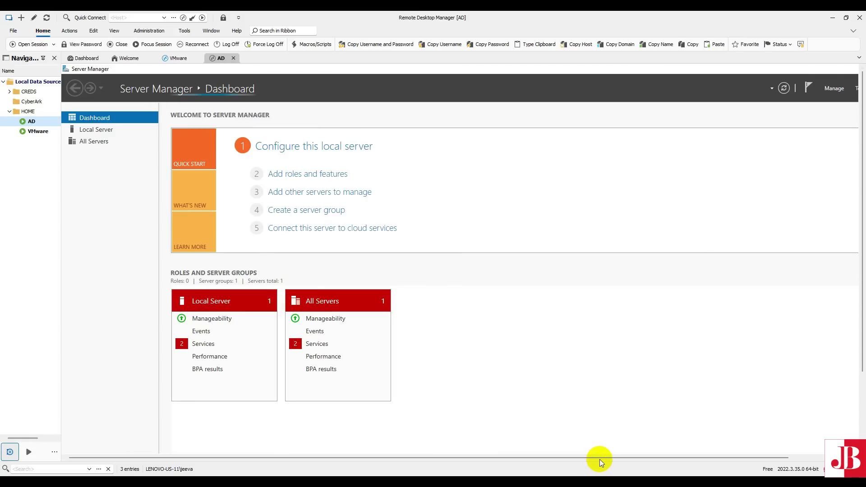
{"action": "left_click_drag", "start_coordinate": [600, 458], "coordinate": [680, 459]}
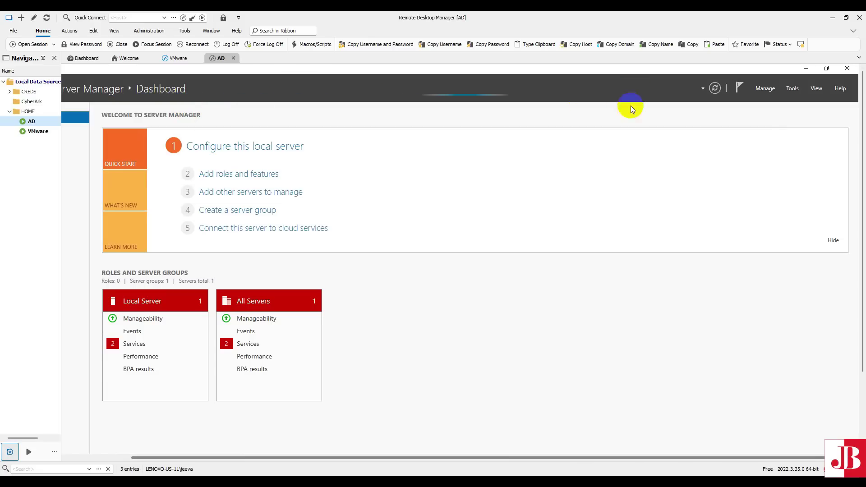
{"action": "left_click", "coordinate": [792, 89]}
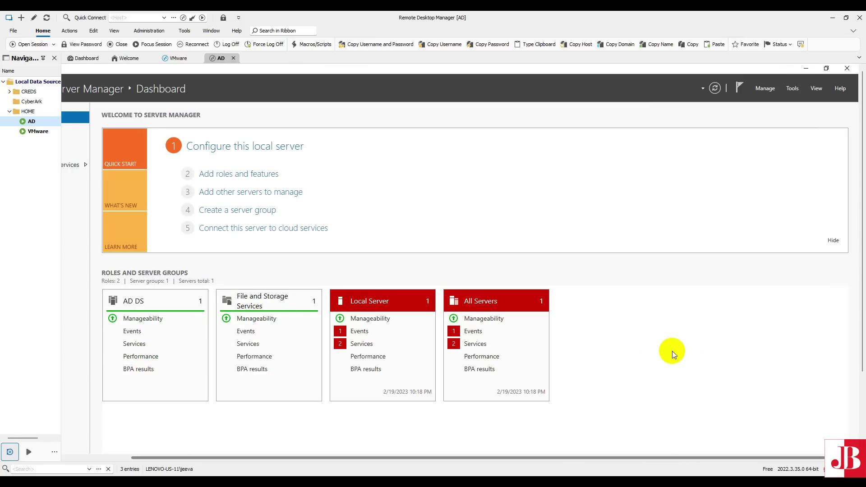
{"action": "left_click", "coordinate": [793, 89]}
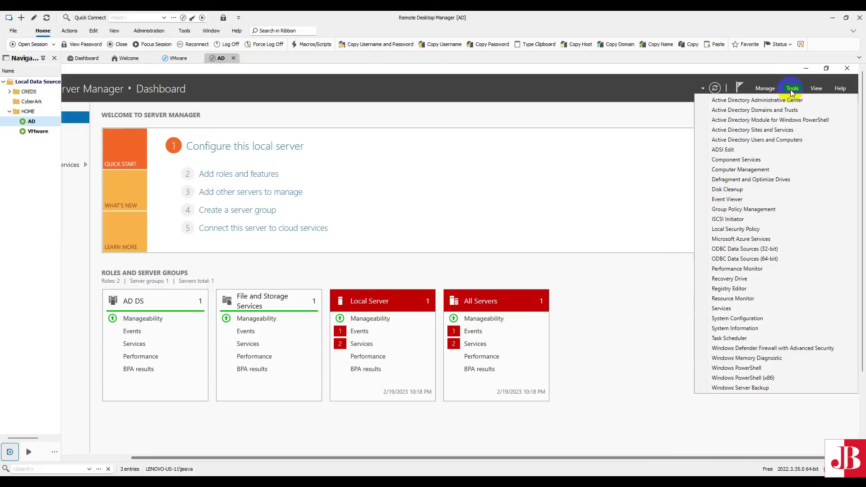
- Launch Active Directory Users and Computers from Tools and maximize its window
{"action": "left_click", "coordinate": [772, 143]}
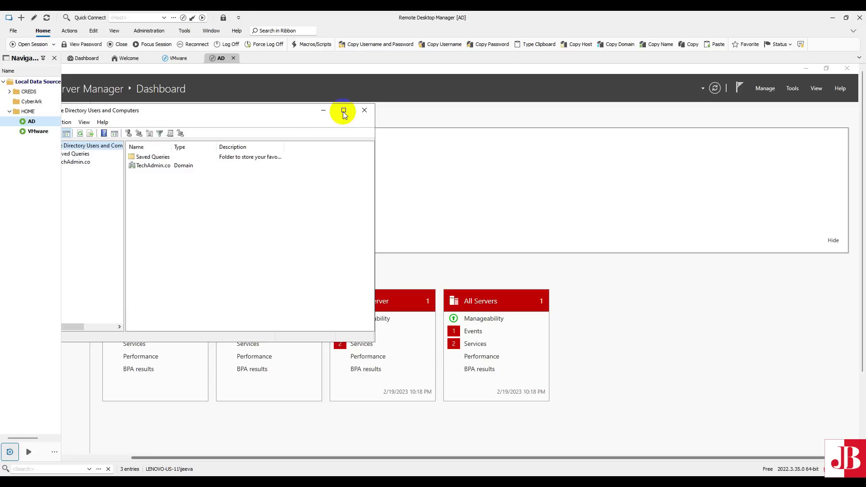
{"action": "double_click", "coordinate": [271, 113]}
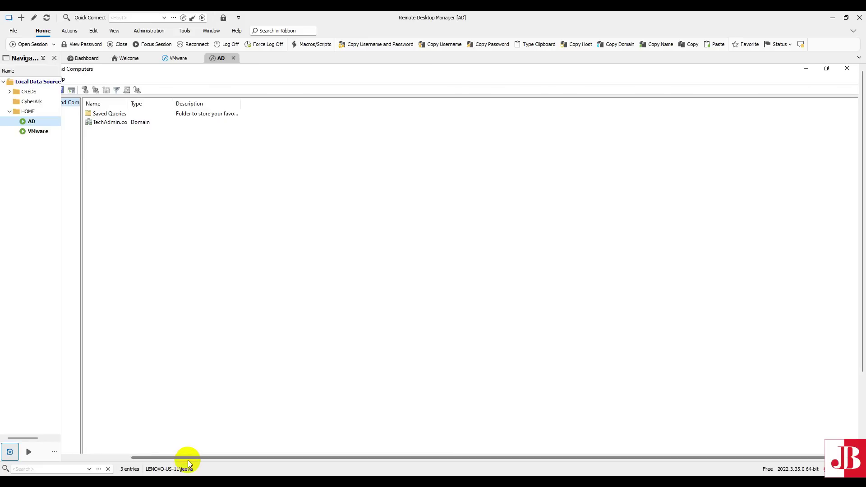
{"action": "left_click_drag", "start_coordinate": [186, 461], "coordinate": [59, 450]}
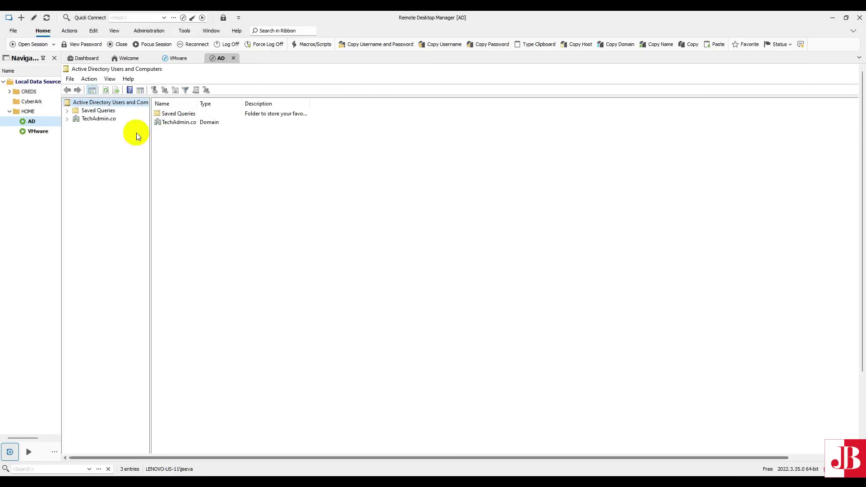
- Expand TechAdmin.co and confirm AD01 under Domain Controllers, widening the Site column
{"action": "left_click", "coordinate": [90, 120]}
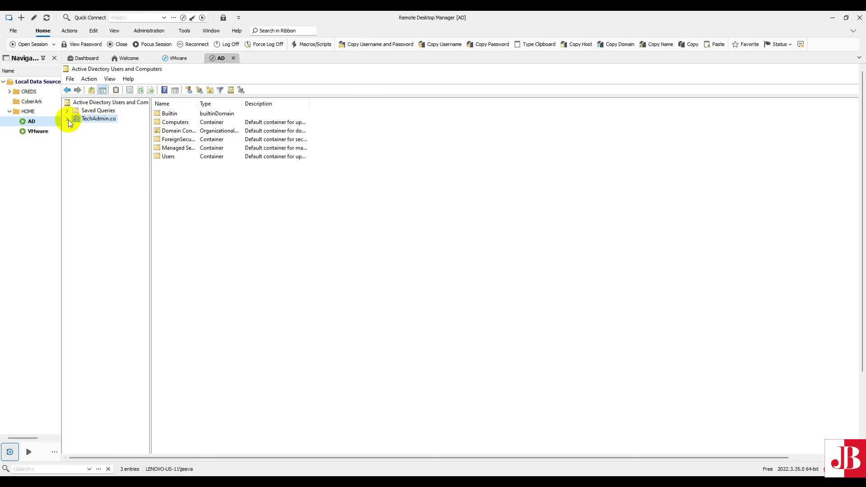
{"action": "left_click", "coordinate": [68, 119]}
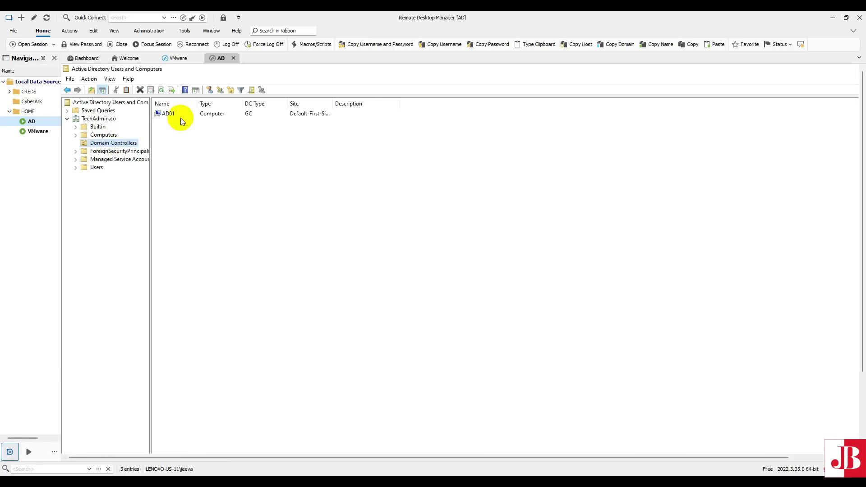
{"action": "key", "text": "Down"}
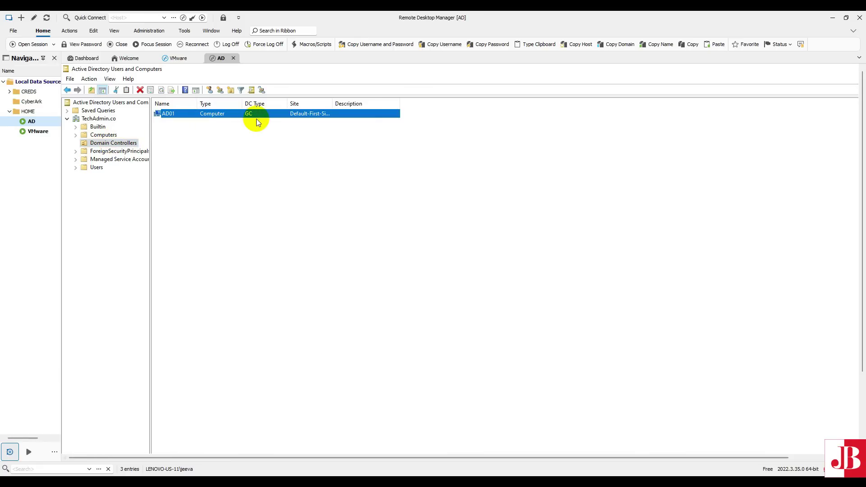
{"action": "double_click", "coordinate": [333, 103]}
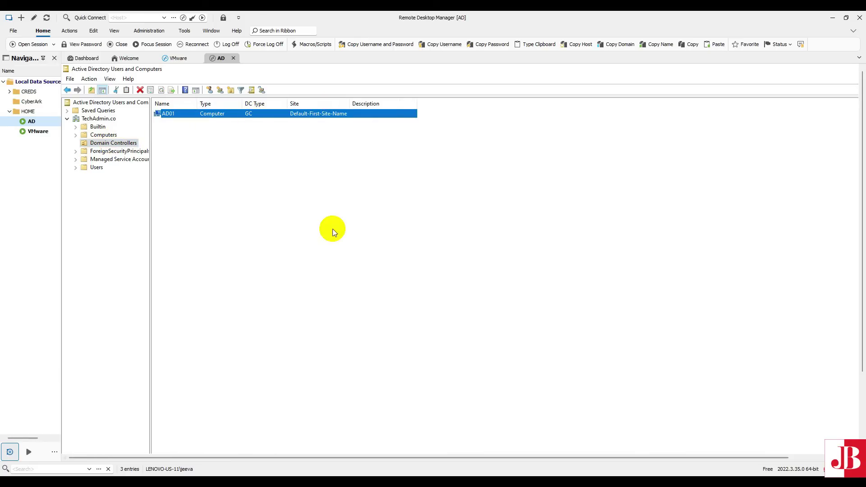
- Browse ForeignSecurityPrincipals, Managed Service Accounts, then the Users container
{"action": "left_click", "coordinate": [107, 153]}
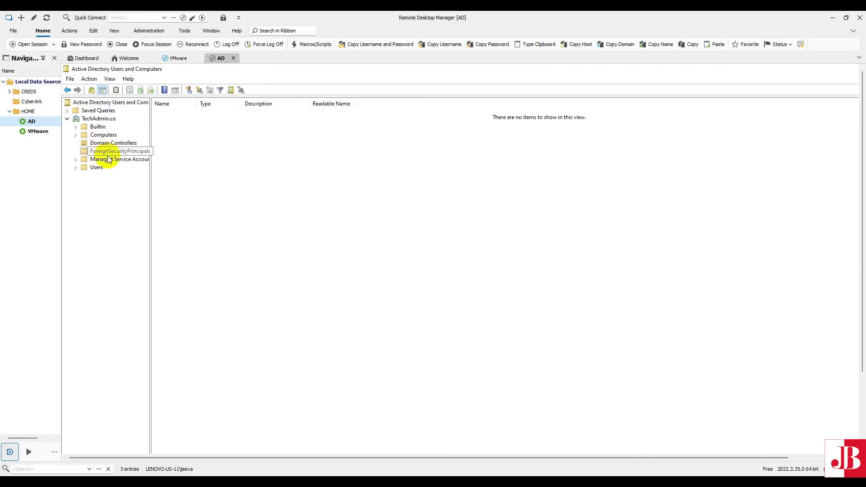
{"action": "left_click", "coordinate": [105, 161]}
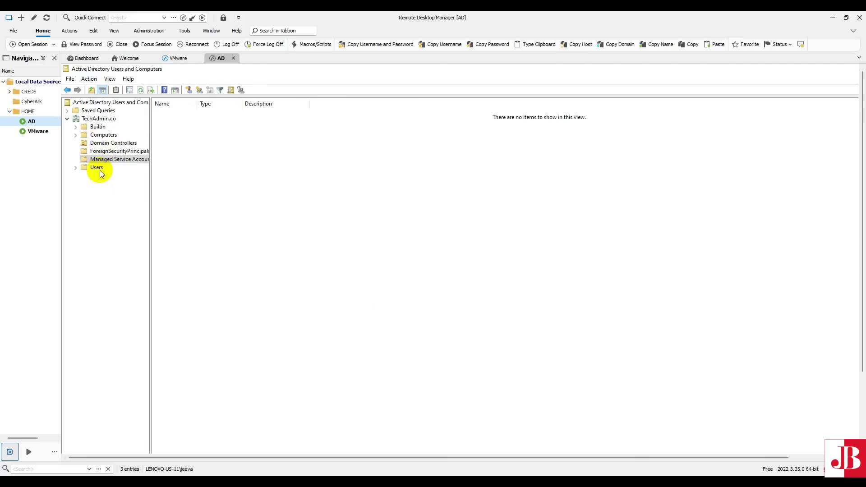
{"action": "left_click", "coordinate": [99, 169]}
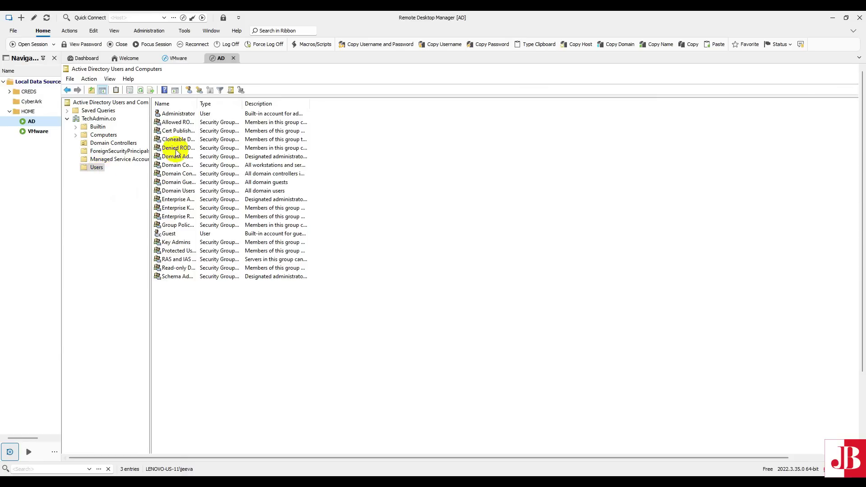
- Auto-size the Name and Description columns in Users to read full group names
{"action": "left_click", "coordinate": [184, 116]}
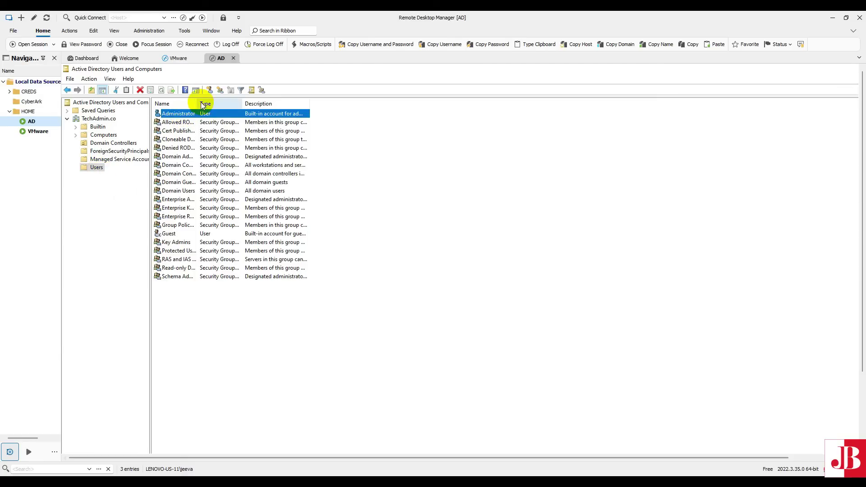
{"action": "left_click_drag", "start_coordinate": [197, 103], "coordinate": [197, 104]}
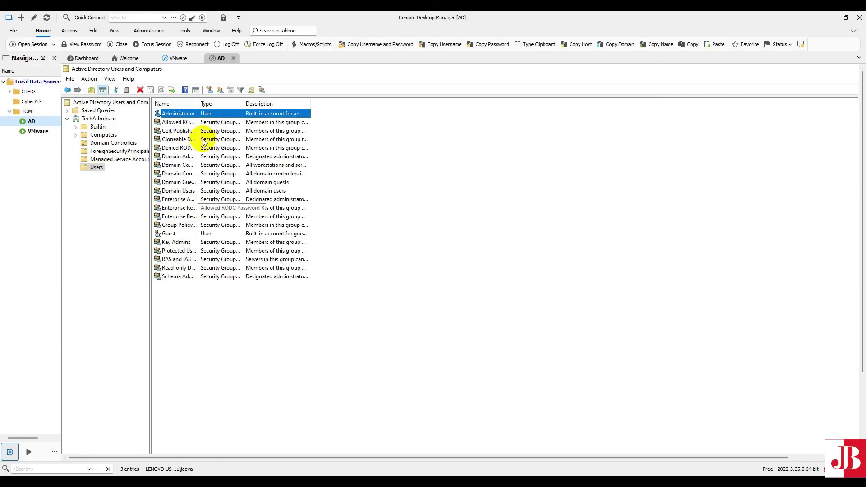
{"action": "double_click", "coordinate": [198, 103]}
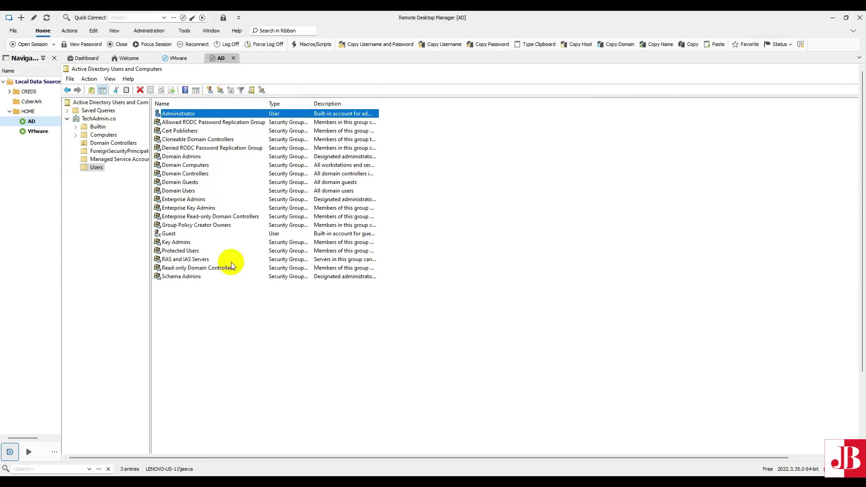
{"action": "double_click", "coordinate": [377, 104]}
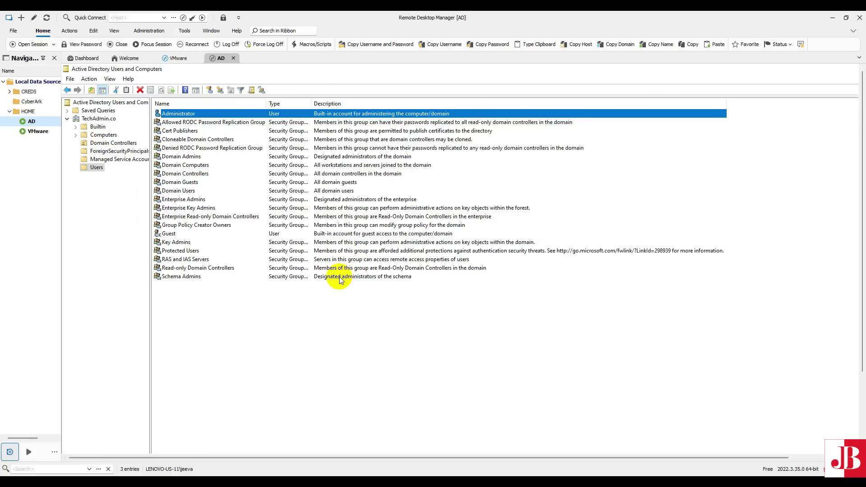
{"action": "left_click", "coordinate": [331, 234]}
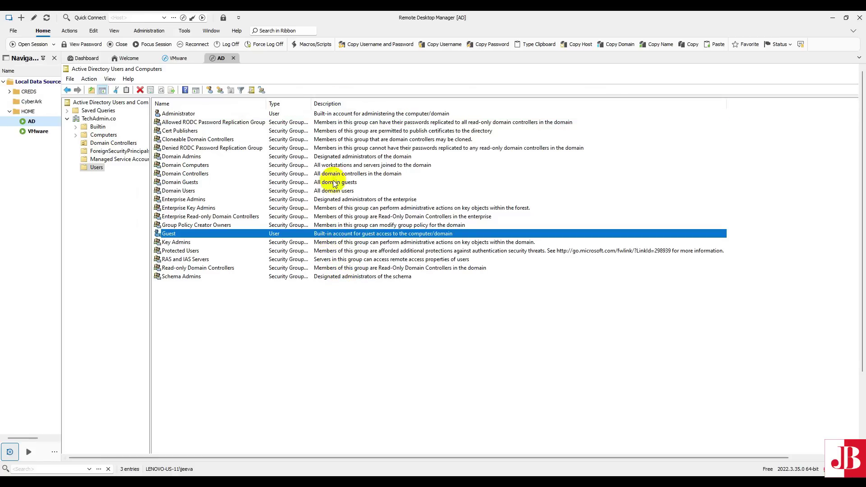
{"action": "left_click", "coordinate": [344, 114]}
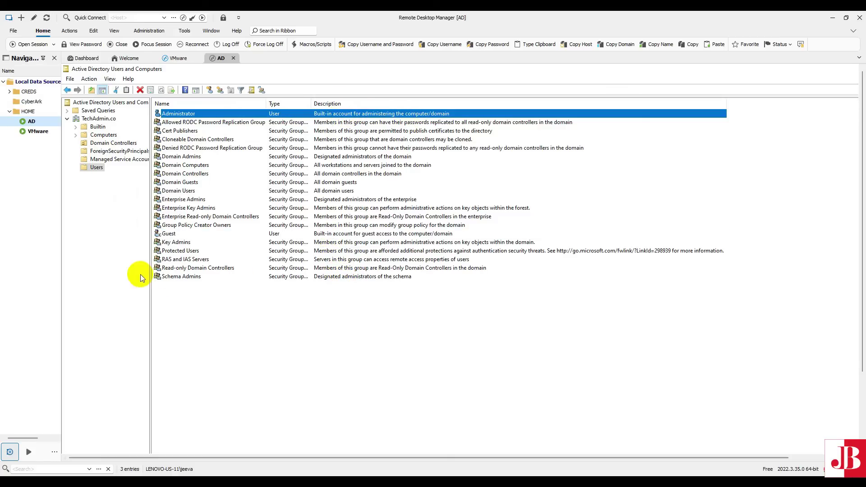
- Browse the Computers and Builtin containers, then return to TechAdmin.co's container list
{"action": "left_click", "coordinate": [75, 136]}
{"action": "left_click", "coordinate": [103, 136]}
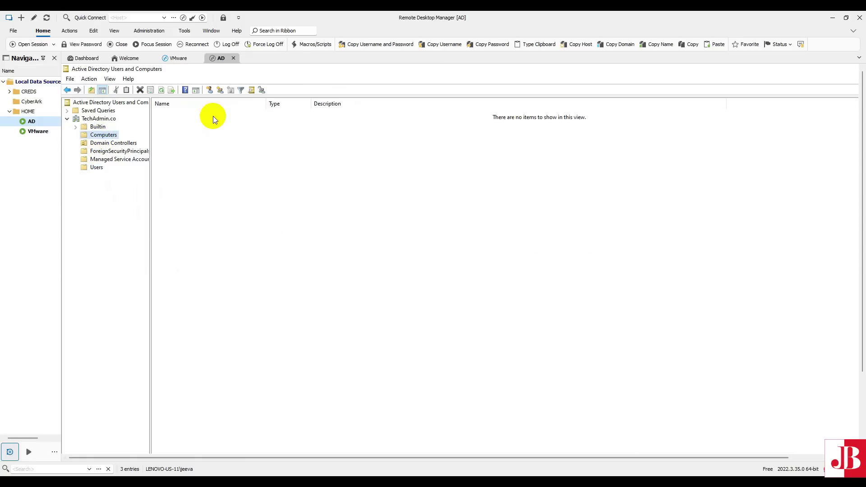
{"action": "left_click", "coordinate": [98, 127]}
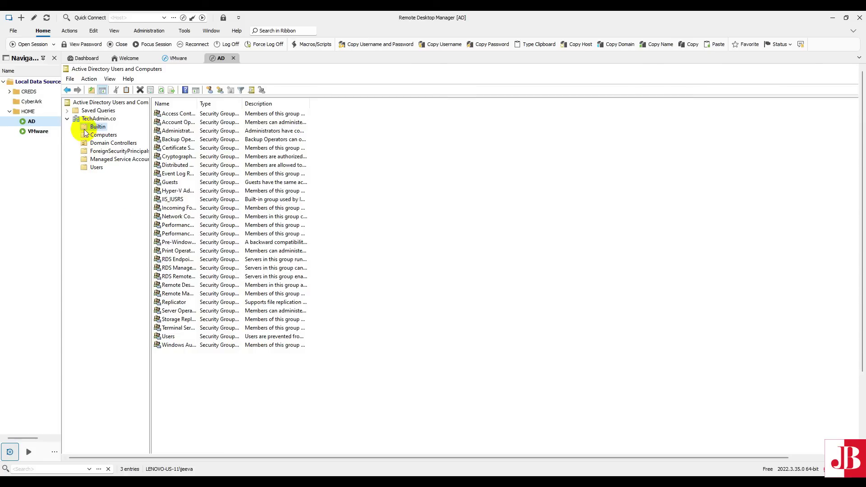
{"action": "left_click", "coordinate": [67, 119]}
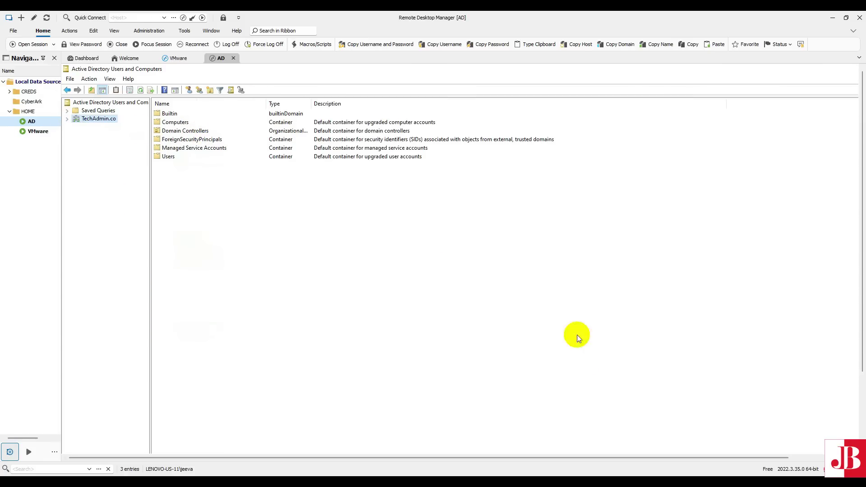